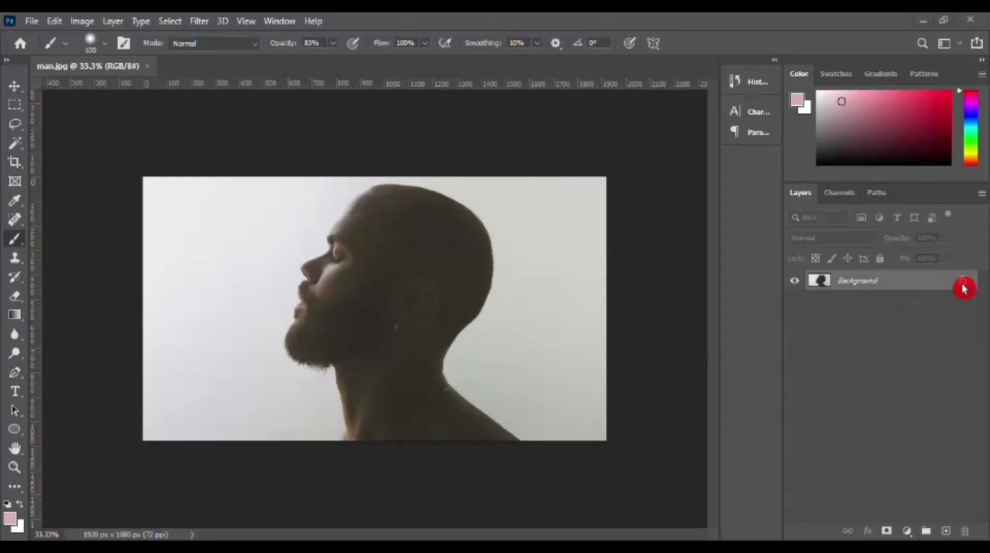
# Unlock the Background layer, select the man with Select Subject, and mask out the light background
pyautogui.click(962, 282)
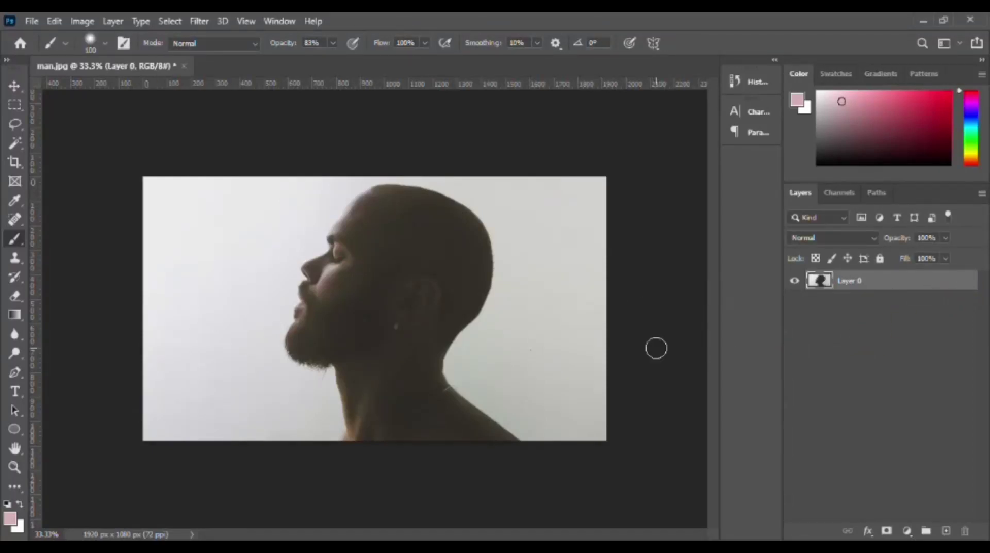
pyautogui.click(171, 21)
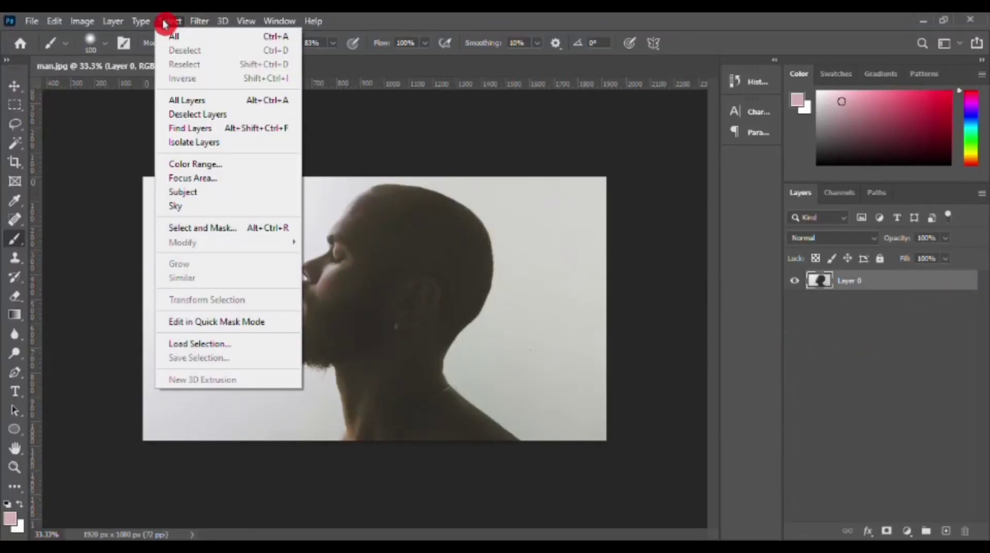
pyautogui.click(199, 191)
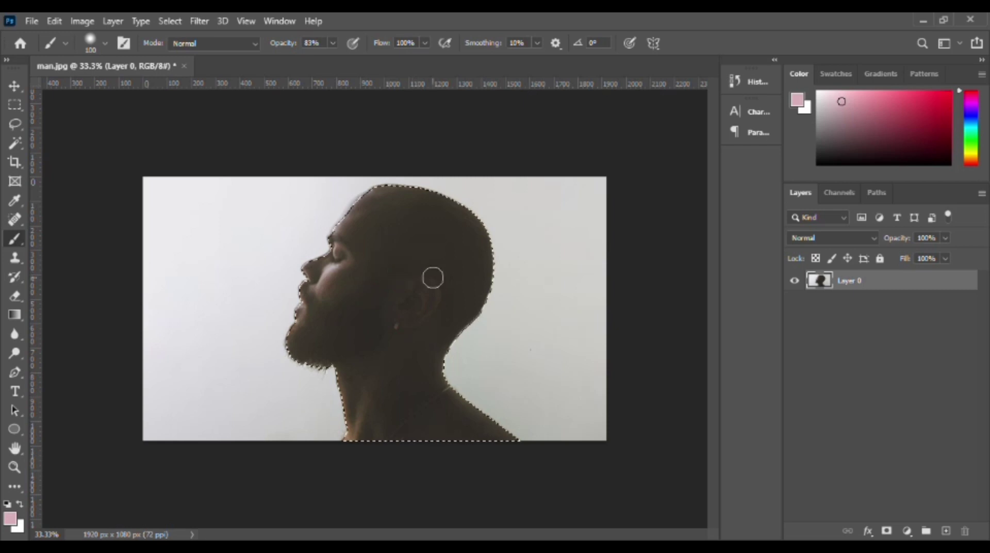
pyautogui.click(888, 531)
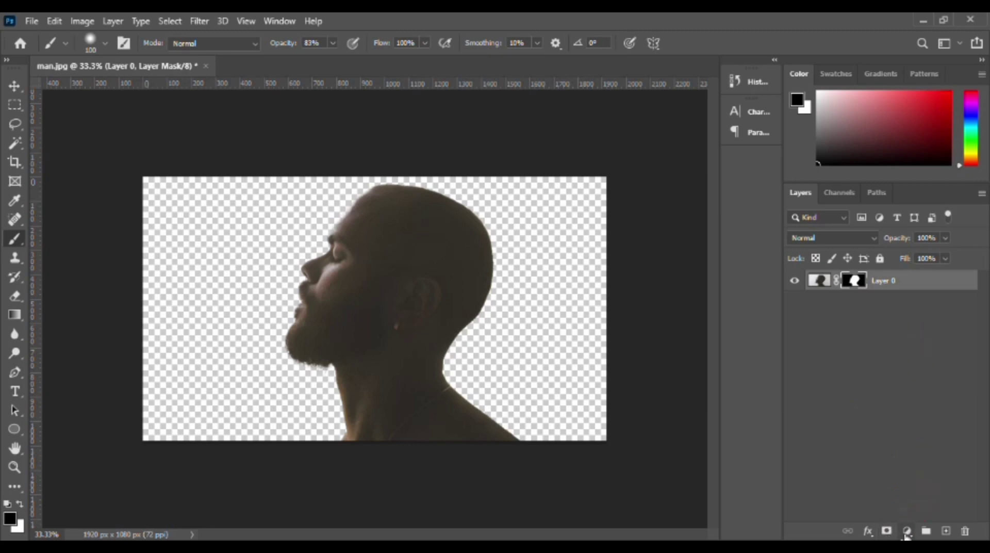
# Add a light-grey #c0c0c0 Solid Color fill layer and move it beneath Layer 0
pyautogui.click(906, 531)
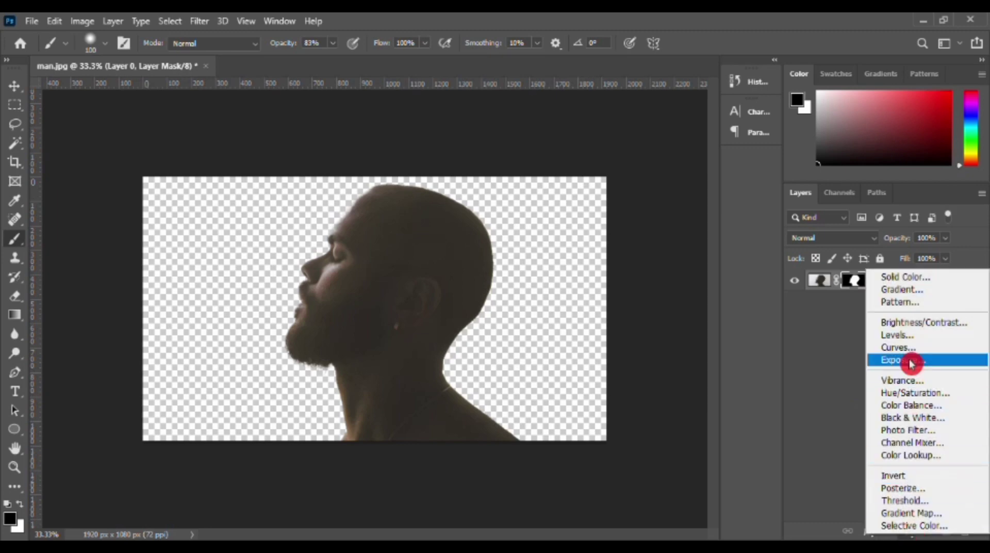
pyautogui.click(904, 279)
pyautogui.moveTo(605, 163); pyautogui.dragTo(573, 179)
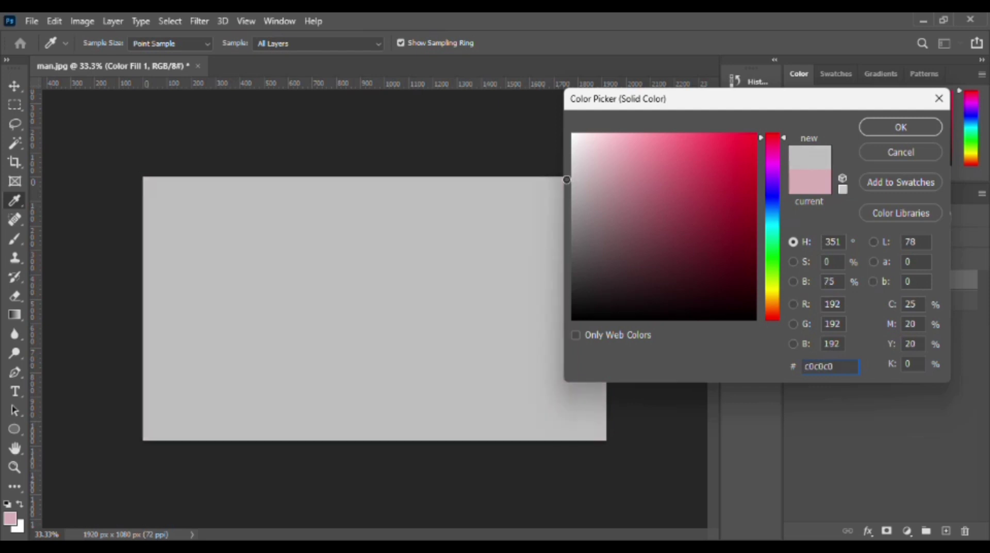
pyautogui.click(873, 127)
pyautogui.press('b')
pyautogui.moveTo(889, 280); pyautogui.dragTo(892, 313)
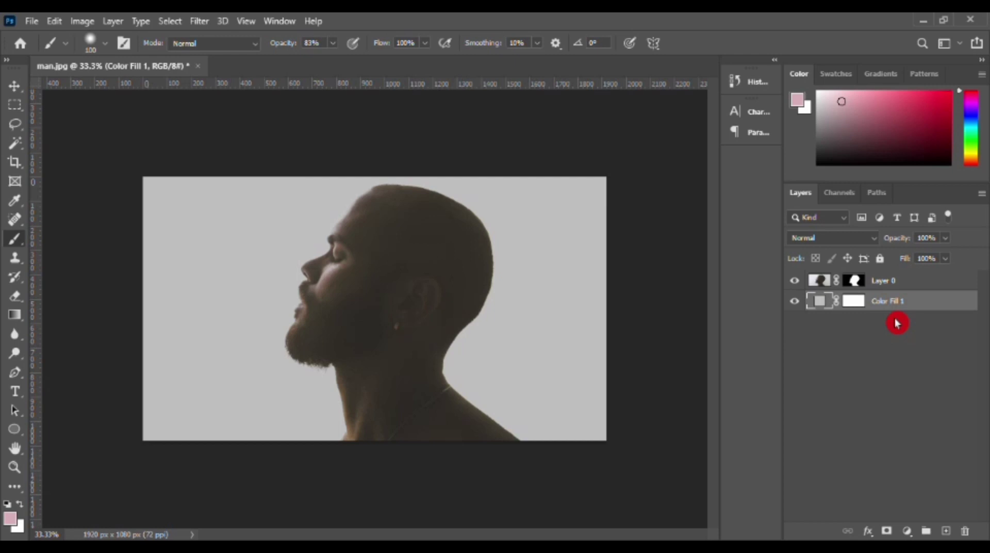
pyautogui.click(876, 283)
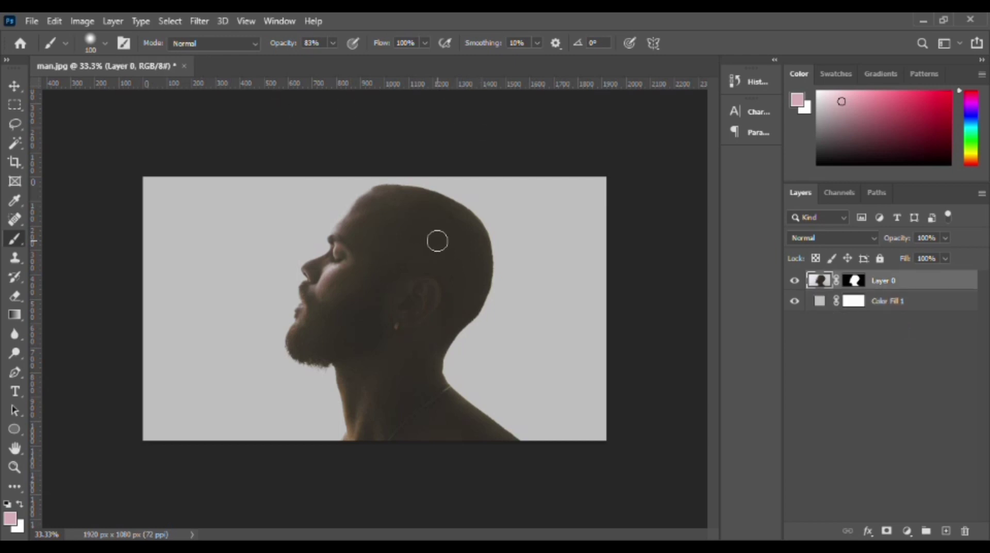
pyautogui.click(890, 303)
pyautogui.click(893, 283)
pyautogui.click(31, 21)
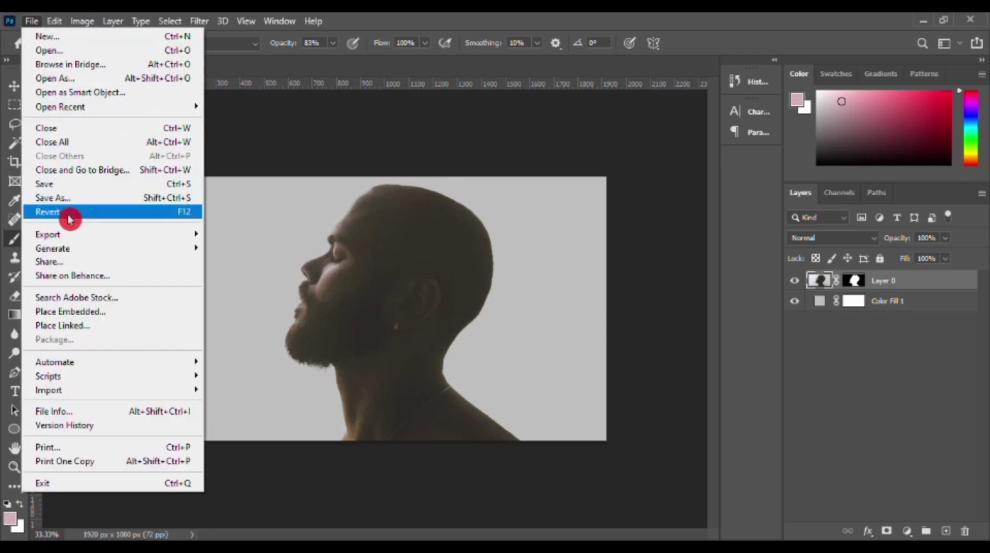
# Place the 'sunset' photo as an embedded layer, shifted slightly right over the man
pyautogui.click(84, 312)
pyautogui.click(324, 176)
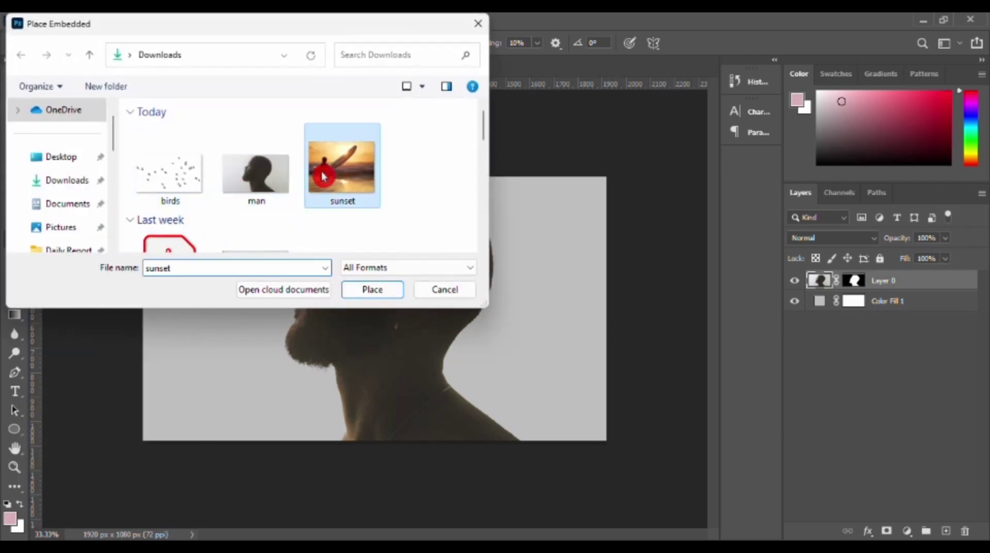
pyautogui.click(374, 289)
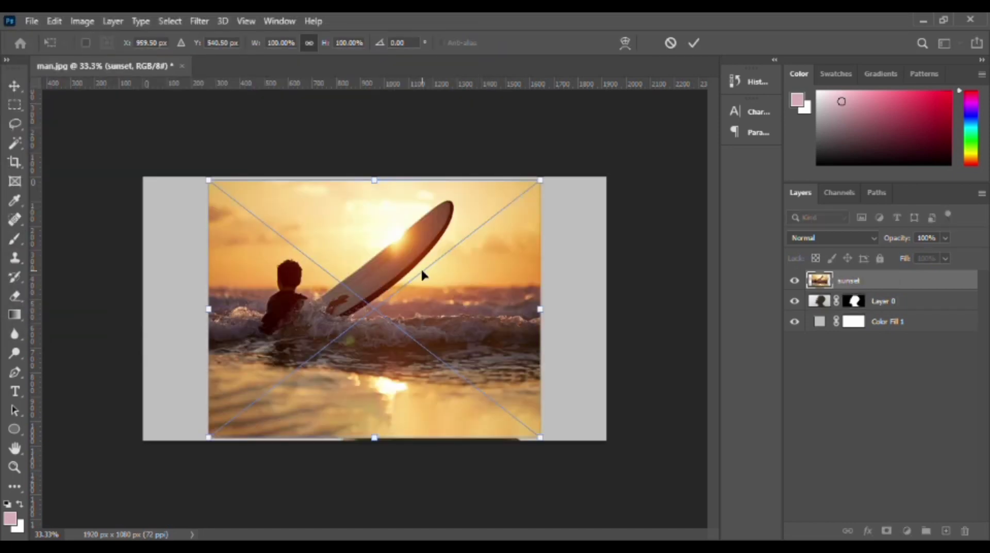
pyautogui.moveTo(422, 272); pyautogui.dragTo(470, 272)
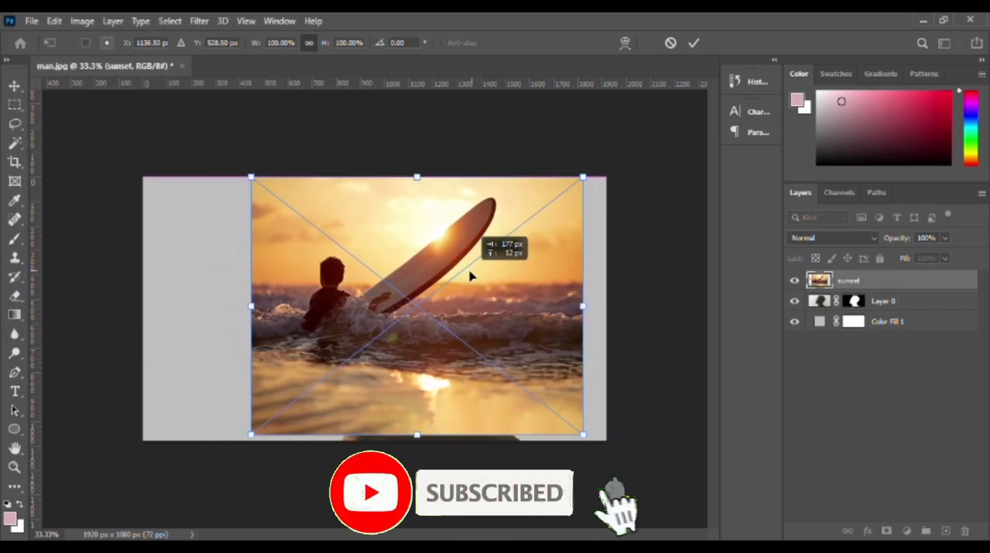
pyautogui.moveTo(470, 273); pyautogui.dragTo(460, 275)
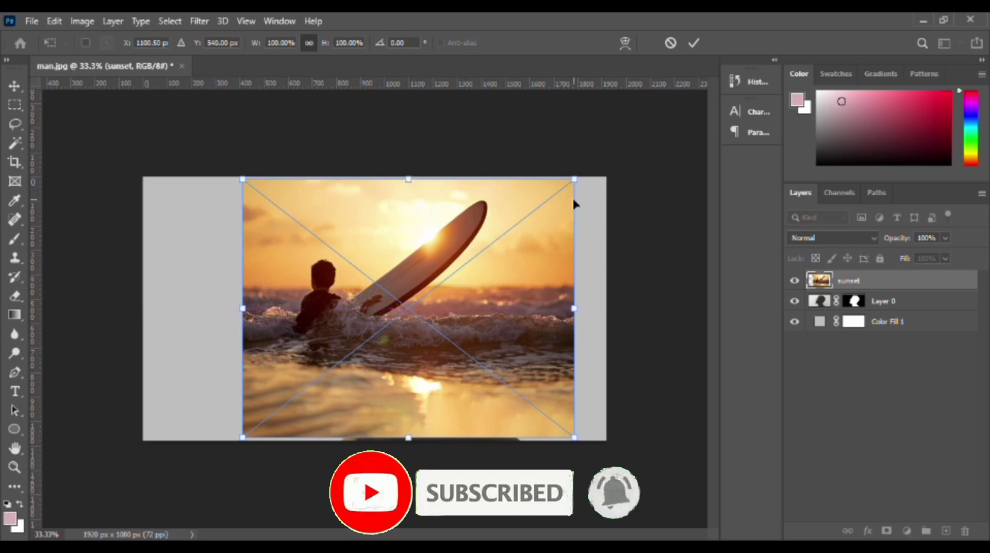
pyautogui.press('Return')
# Set the sunset layer's blend mode to Screen
pyautogui.press('b')
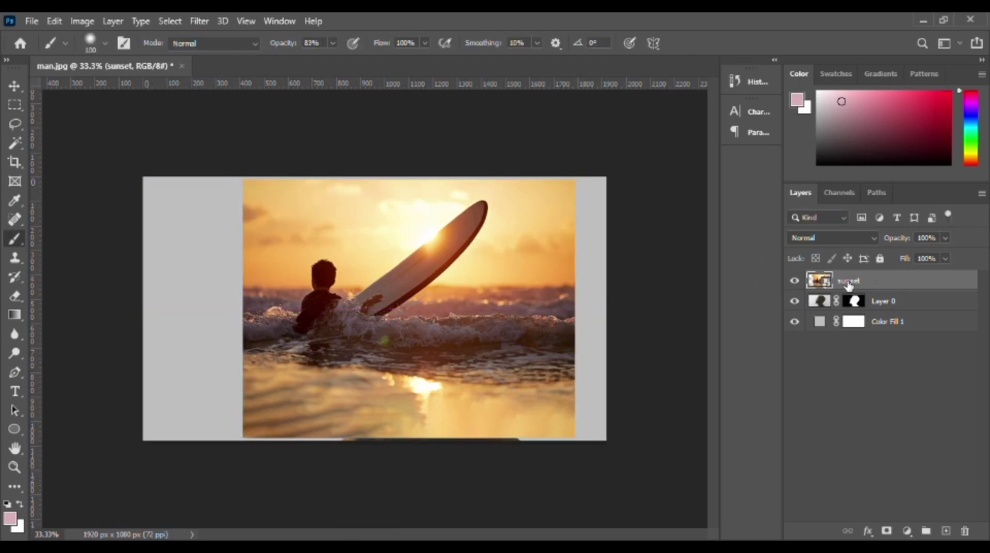
pyautogui.rightClick(848, 285)
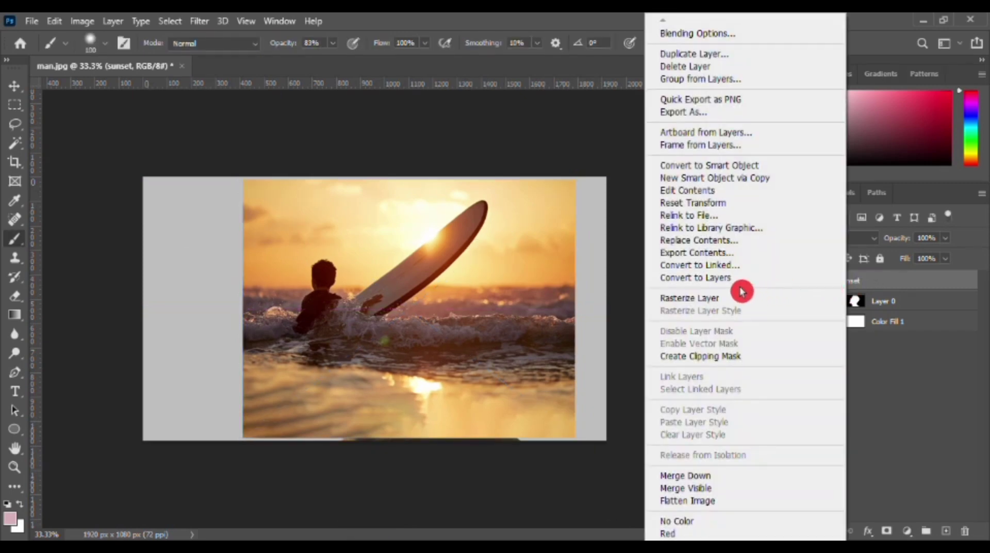
pyautogui.click(866, 277)
pyautogui.click(873, 238)
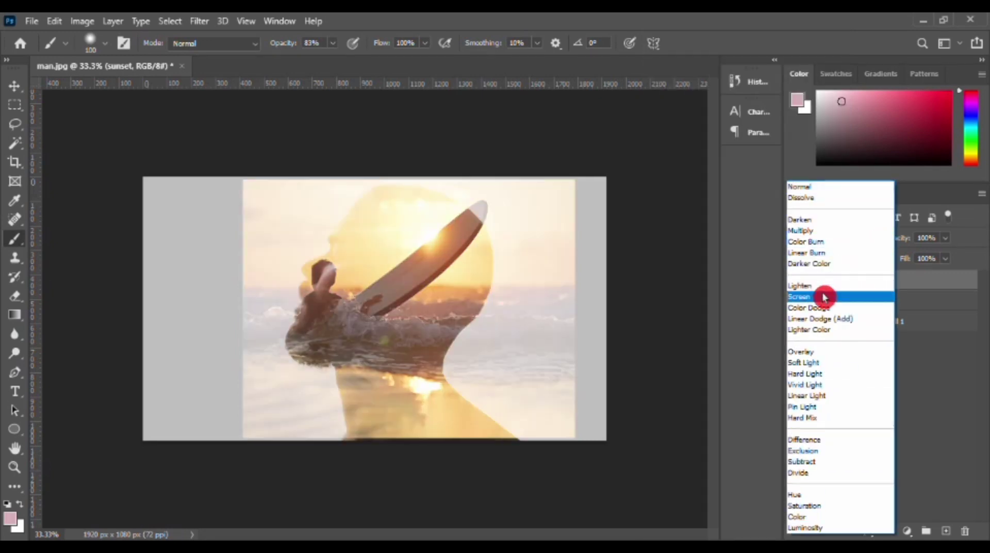
pyautogui.click(824, 297)
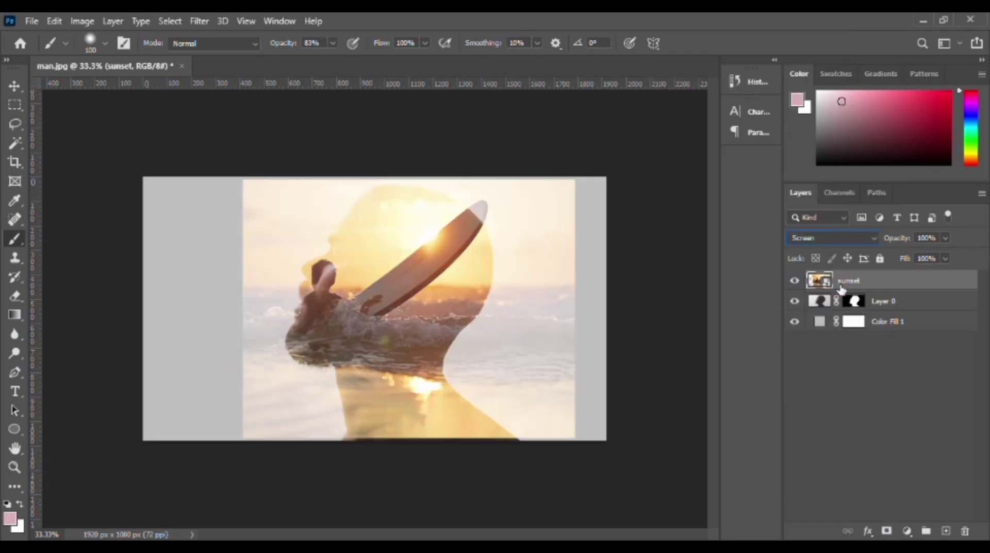
# Clip the sunset layer to the man's layer and shift the surfer right inside the head
pyautogui.rightClick(840, 287)
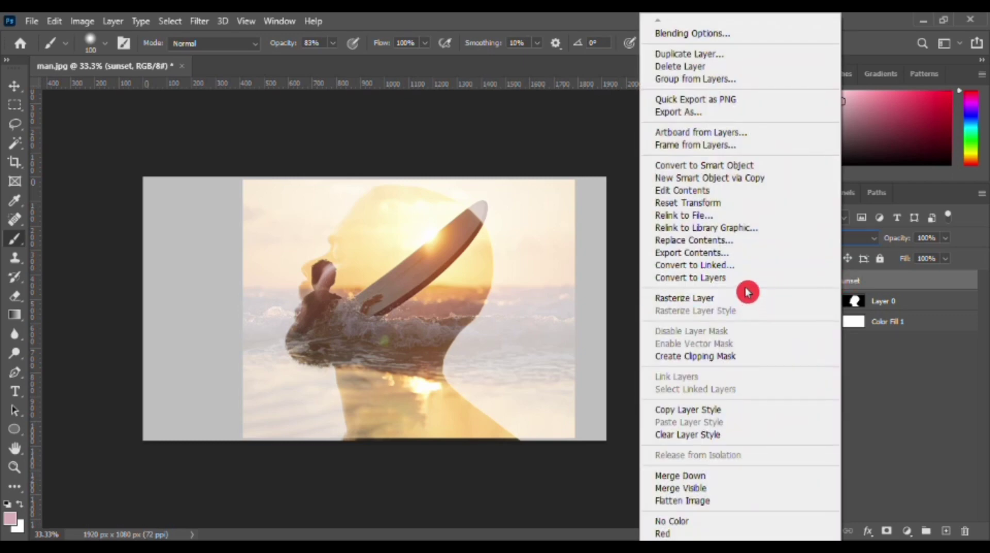
pyautogui.click(728, 357)
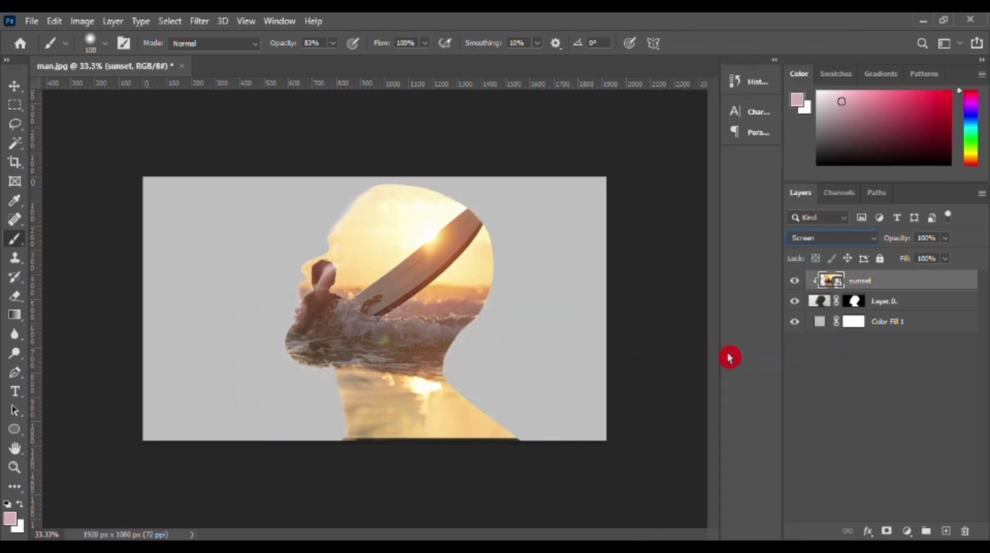
pyautogui.click(14, 86)
pyautogui.moveTo(396, 309); pyautogui.dragTo(436, 308)
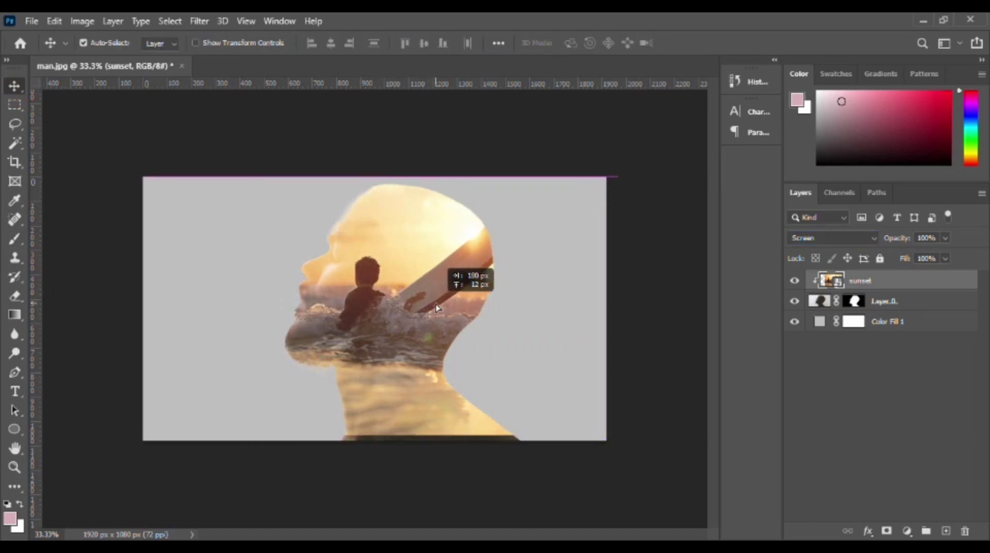
pyautogui.moveTo(436, 308); pyautogui.dragTo(438, 301)
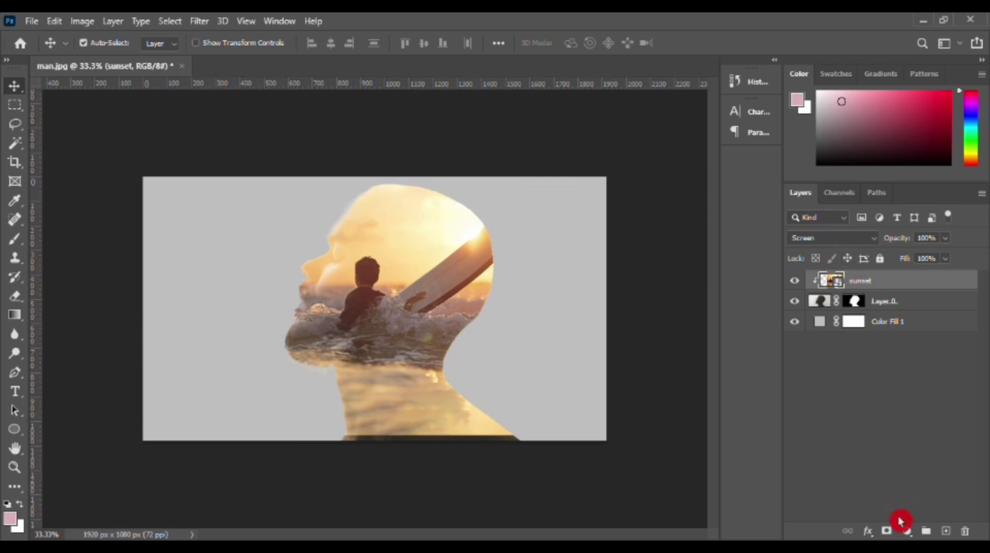
# Add a layer mask to the sunset layer and set the brush flow to 13%
pyautogui.click(887, 531)
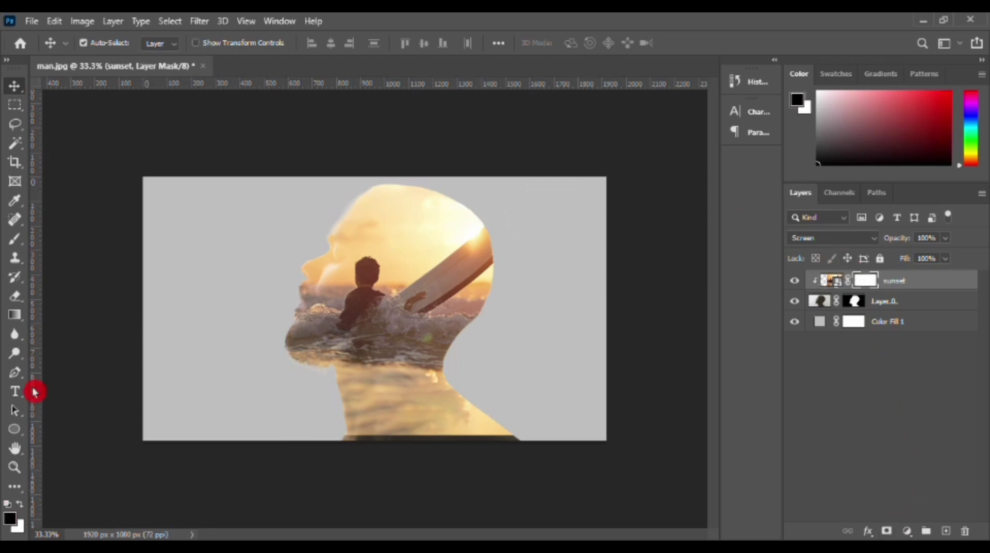
pyautogui.click(14, 239)
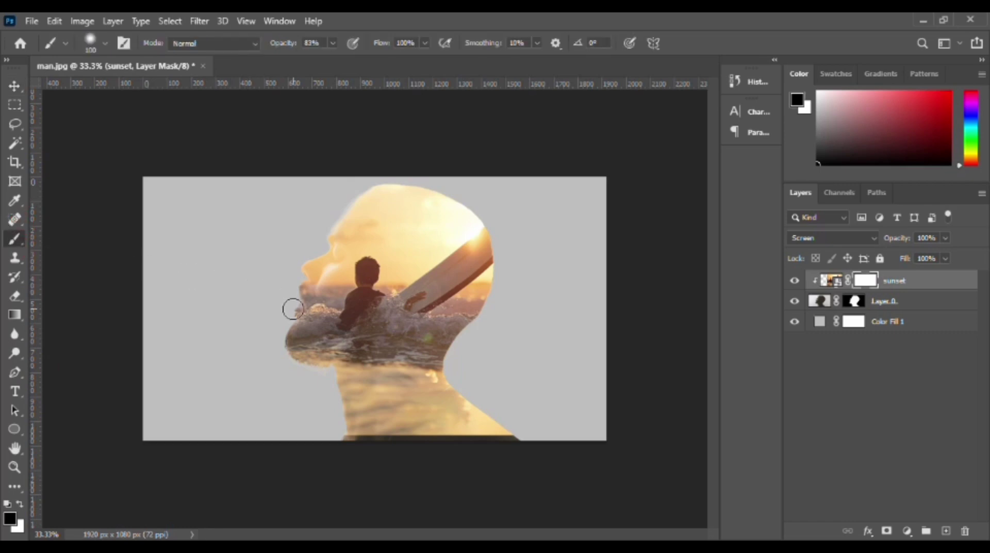
pyautogui.scroll(2, 316, 298)
pyautogui.scroll(2, 320, 295)
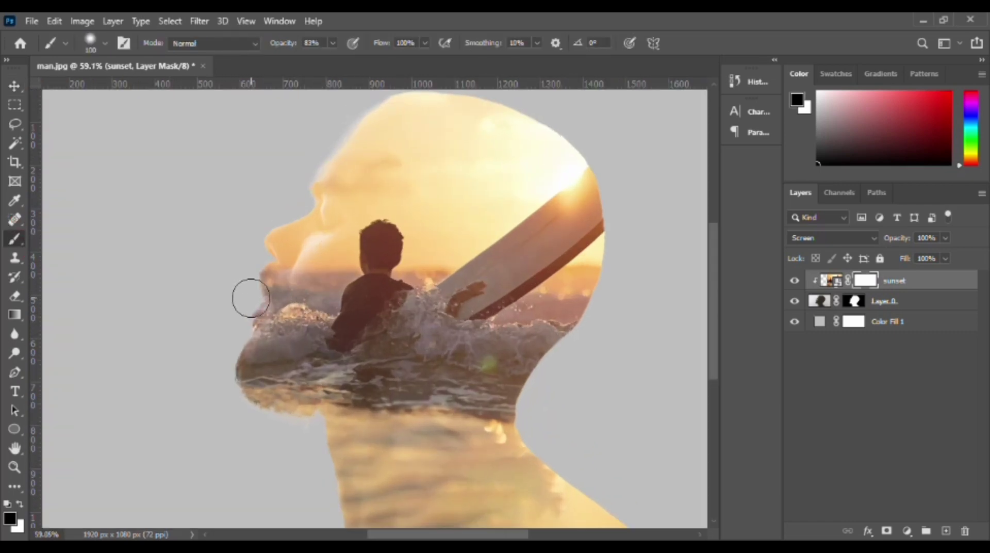
pyautogui.moveTo(258, 281); pyautogui.dragTo(270, 258)
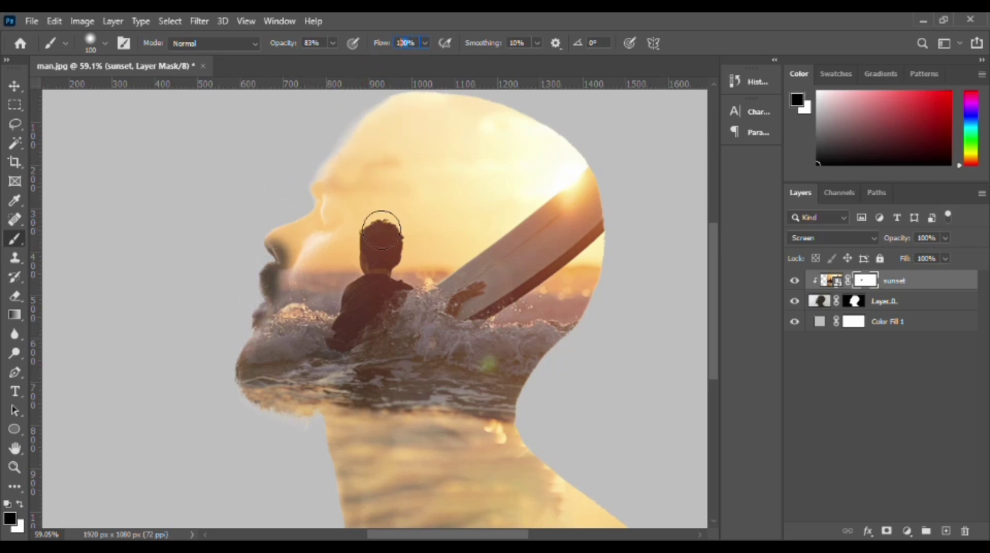
pyautogui.hotkey('ctrl', 'z')
pyautogui.hotkey('ctrl', 'z')
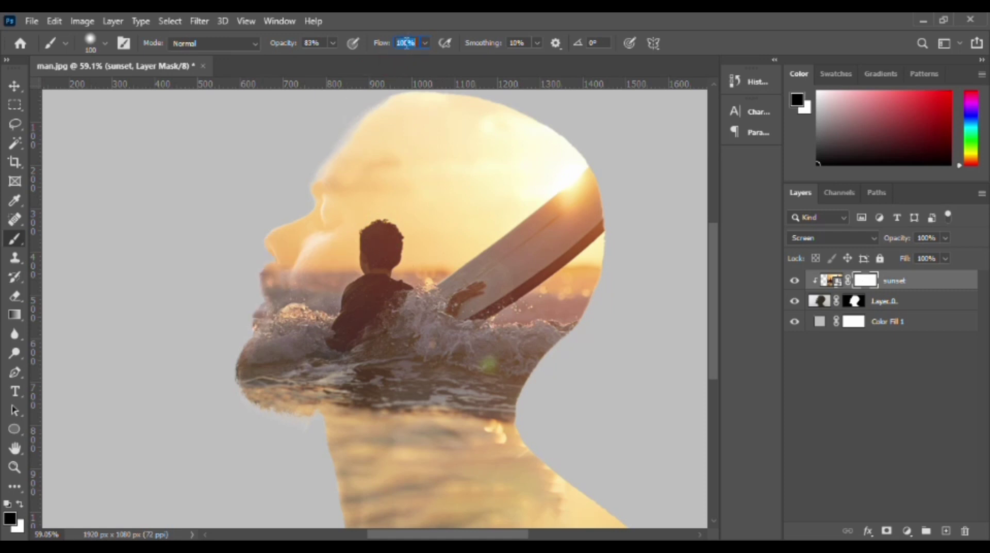
pyautogui.write('13')
pyautogui.press('Return')
# Paint black on the mask to reveal the nose, mouth, chin, beard and neck
pyautogui.moveTo(258, 323)
pyautogui.mouseDown()
pyautogui.moveTo(268, 278)
pyautogui.moveTo(258, 277)
pyautogui.moveTo(283, 216)
pyautogui.moveTo(254, 315)
pyautogui.moveTo(229, 358)
pyautogui.mouseUp()
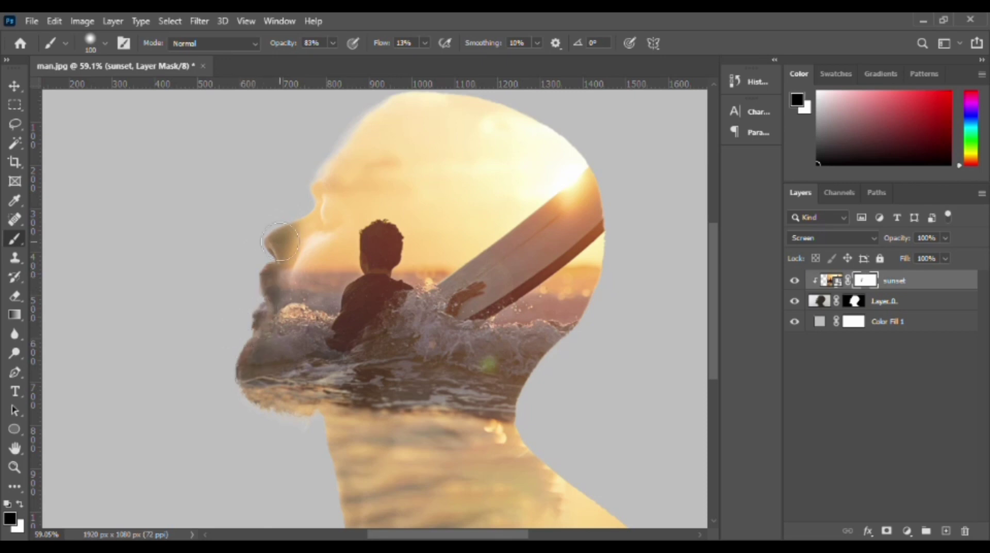
pyautogui.moveTo(260, 263)
pyautogui.mouseDown()
pyautogui.moveTo(259, 274)
pyautogui.moveTo(270, 264)
pyautogui.mouseUp()
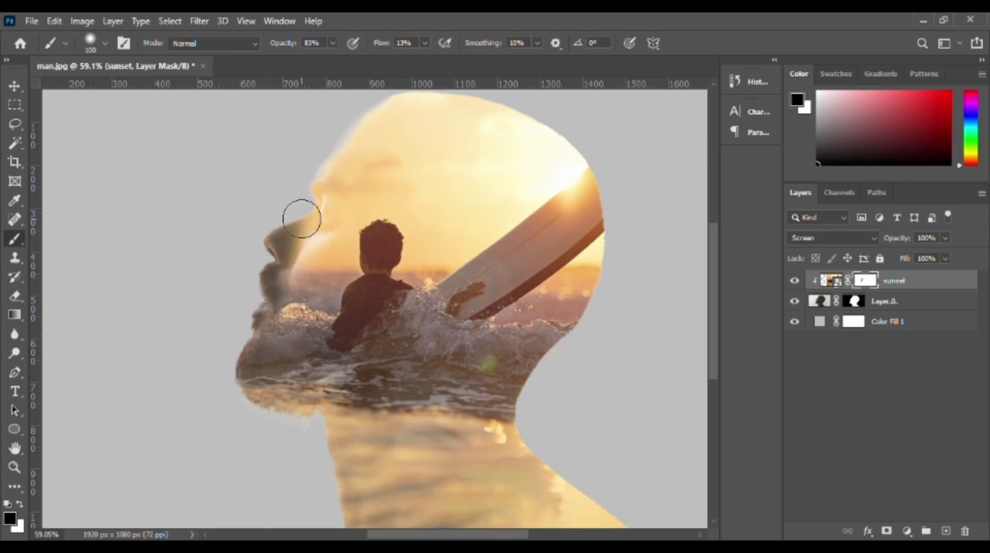
pyautogui.moveTo(302, 218)
pyautogui.mouseDown()
pyautogui.moveTo(309, 172)
pyautogui.moveTo(256, 278)
pyautogui.moveTo(271, 268)
pyautogui.moveTo(262, 307)
pyautogui.mouseUp()
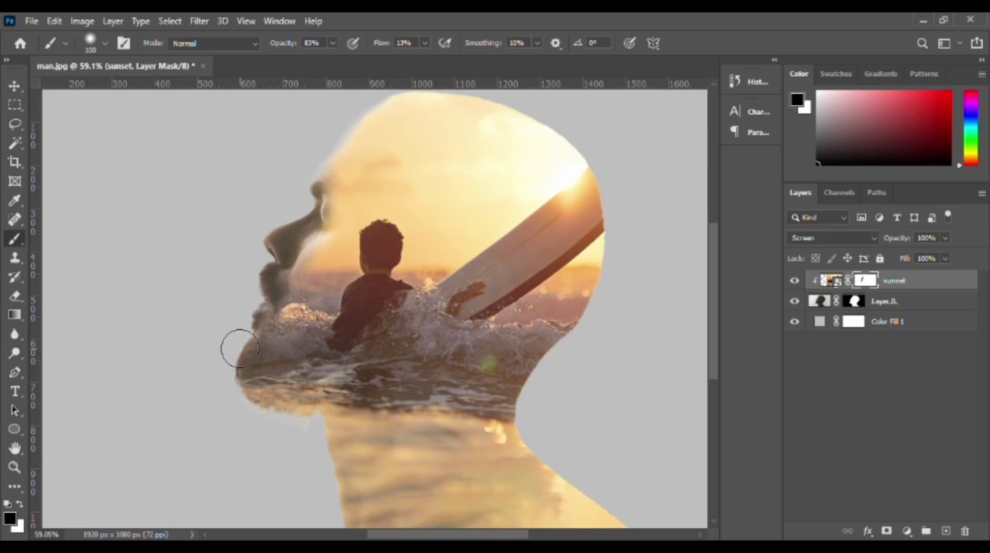
pyautogui.moveTo(239, 348); pyautogui.dragTo(245, 361)
pyautogui.moveTo(603, 486)
pyautogui.mouseDown()
pyautogui.moveTo(354, 526)
pyautogui.moveTo(553, 509)
pyautogui.moveTo(347, 508)
pyautogui.moveTo(324, 486)
pyautogui.moveTo(515, 459)
pyautogui.moveTo(369, 516)
pyautogui.moveTo(579, 521)
pyautogui.moveTo(348, 505)
pyautogui.moveTo(500, 490)
pyautogui.moveTo(610, 504)
pyautogui.moveTo(493, 506)
pyautogui.moveTo(640, 509)
pyautogui.mouseUp()
pyautogui.scroll(-2, 546, 395)
pyautogui.moveTo(367, 509); pyautogui.dragTo(638, 513)
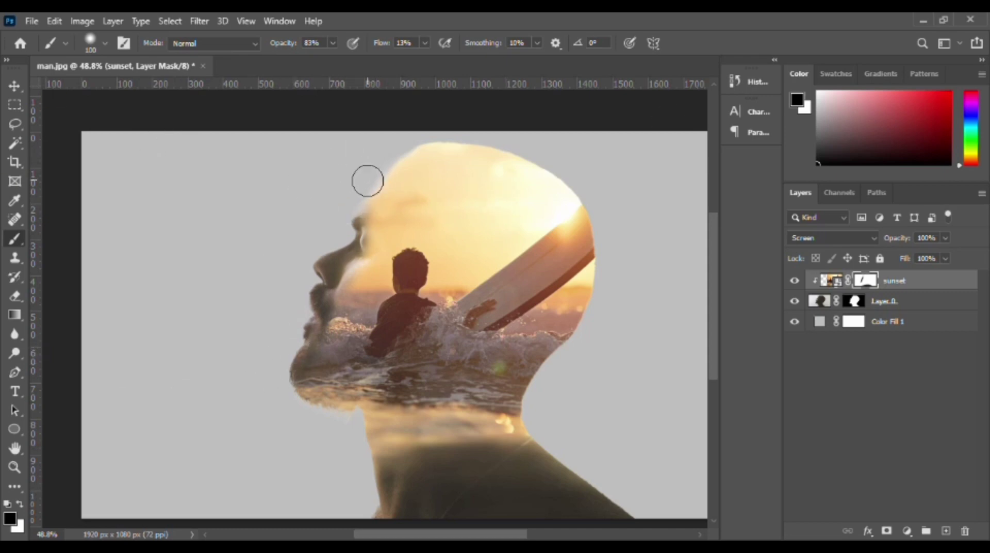
# Place the 'birds' image scaled to about 74% over the upper right of the head
pyautogui.click(32, 20)
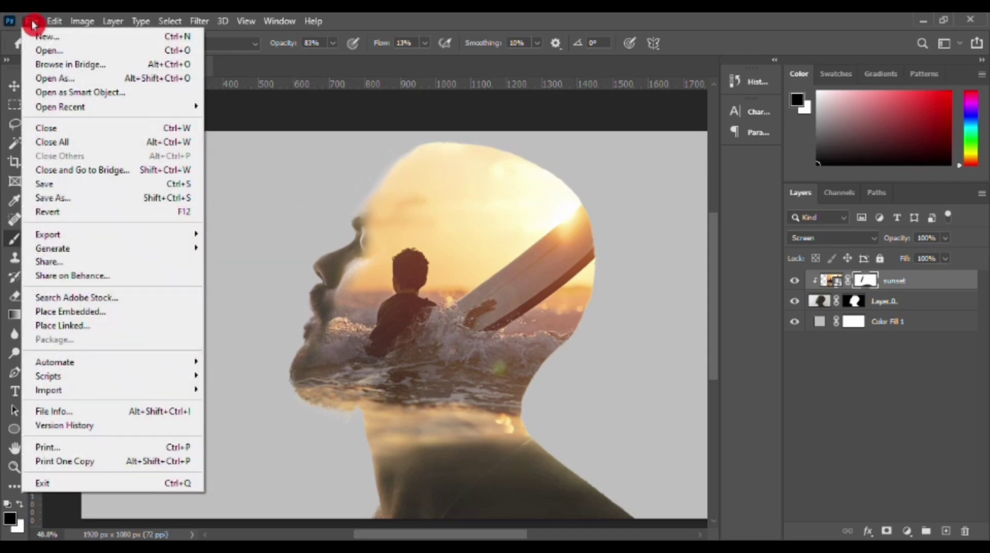
pyautogui.click(57, 311)
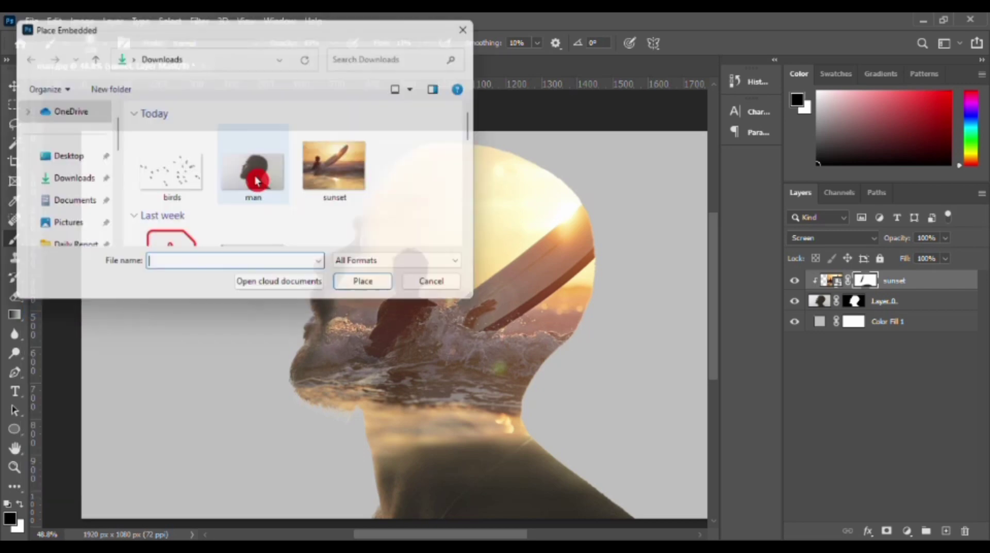
pyautogui.click(178, 175)
pyautogui.click(373, 289)
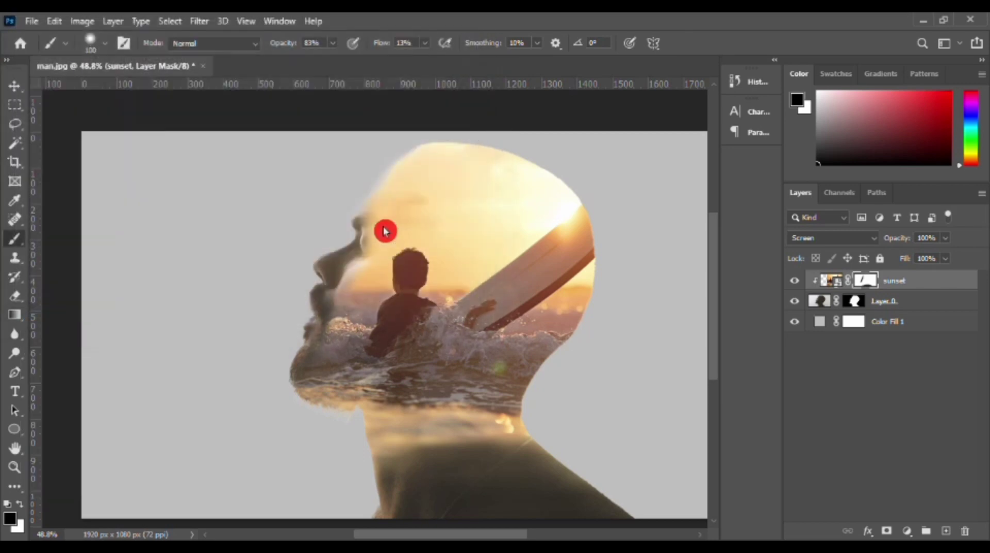
pyautogui.moveTo(489, 304)
pyautogui.mouseDown()
pyautogui.moveTo(666, 191)
pyautogui.moveTo(620, 191)
pyautogui.mouseUp()
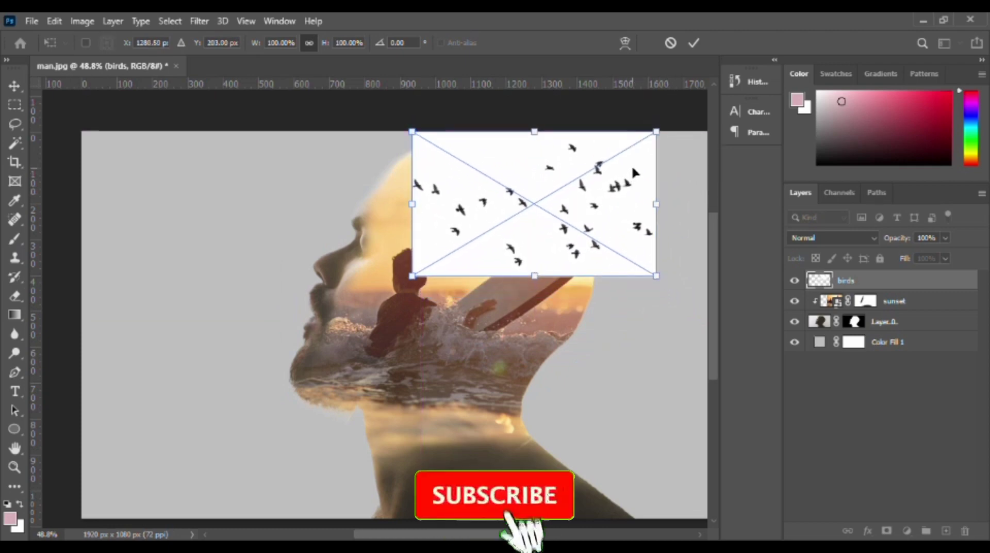
pyautogui.moveTo(655, 144); pyautogui.dragTo(591, 170)
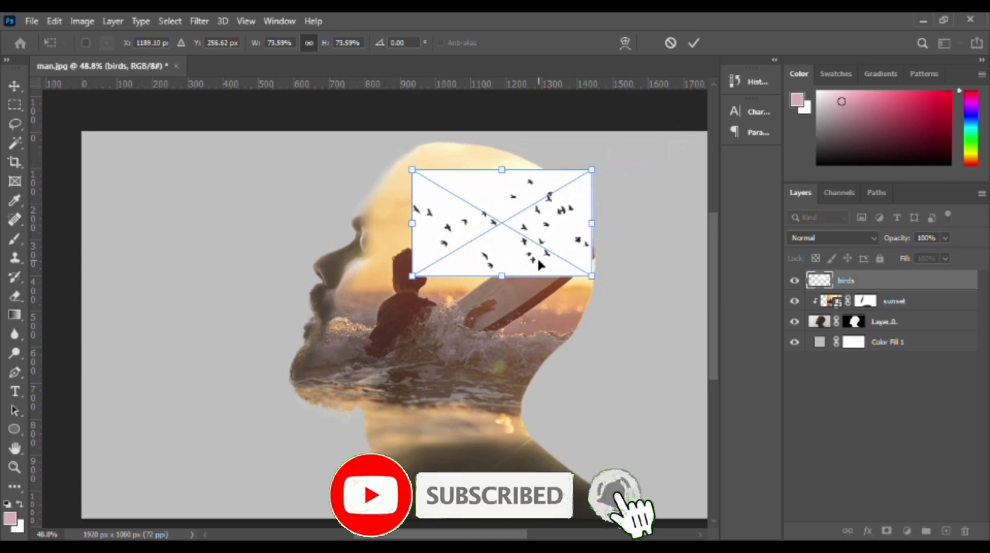
pyautogui.moveTo(541, 253)
pyautogui.mouseDown()
pyautogui.moveTo(559, 237)
pyautogui.moveTo(532, 237)
pyautogui.moveTo(546, 233)
pyautogui.mouseUp()
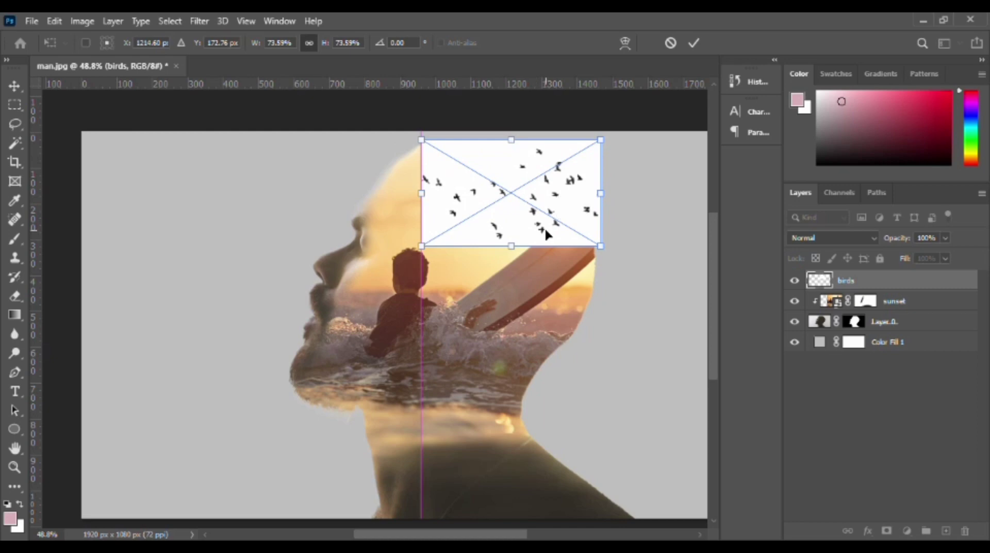
pyautogui.click(693, 42)
pyautogui.click(885, 237)
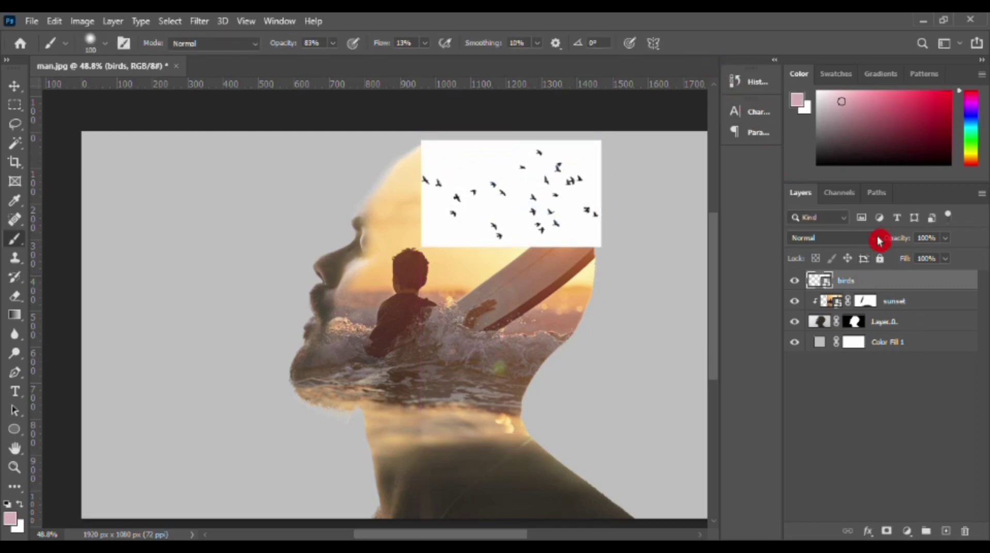
# Set the birds layer to Linear Burn, then try and release a clipping mask
pyautogui.click(876, 237)
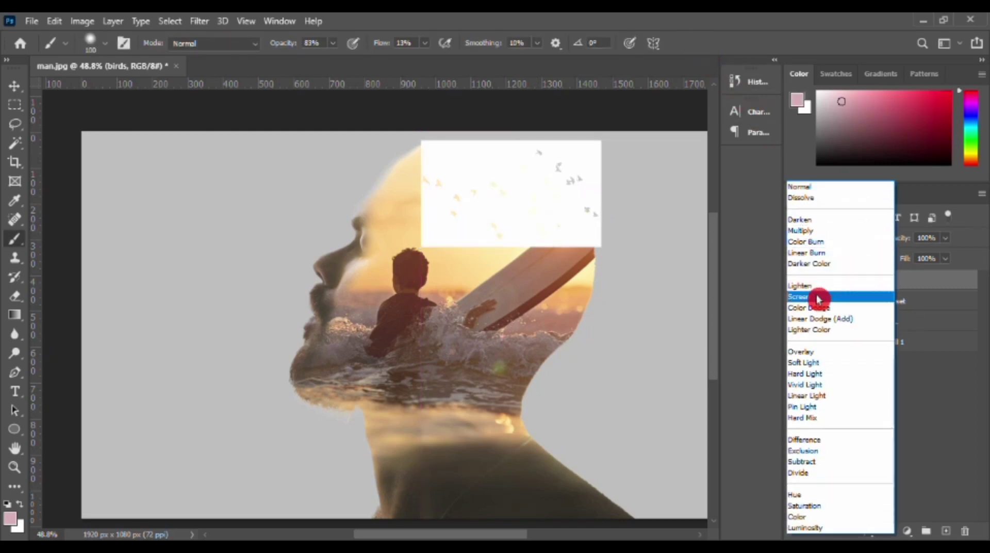
pyautogui.click(820, 252)
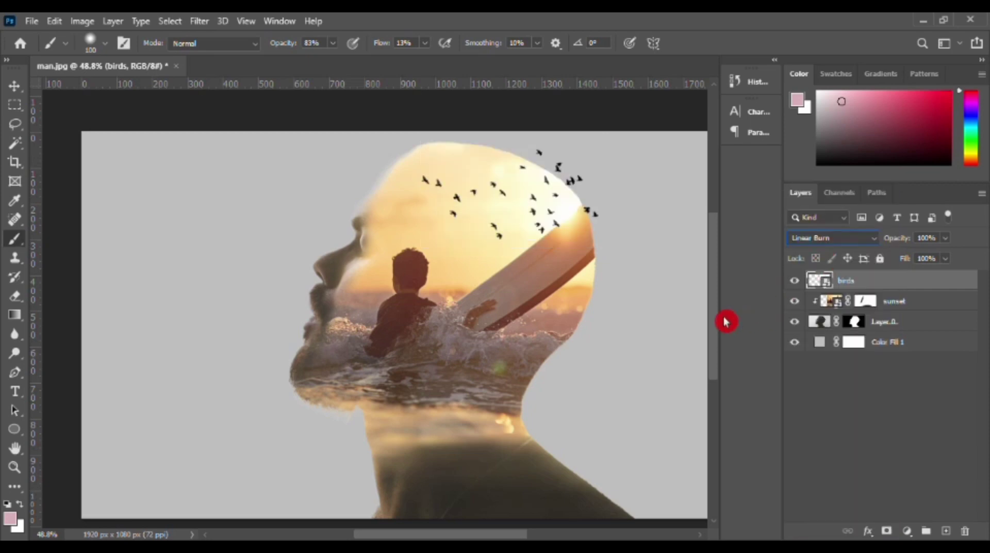
pyautogui.click(877, 238)
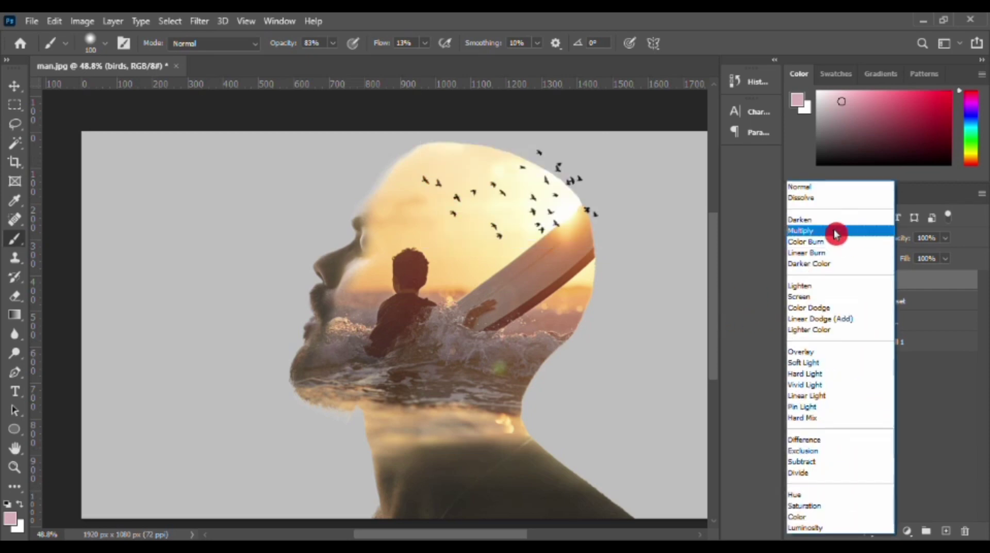
pyautogui.click(834, 253)
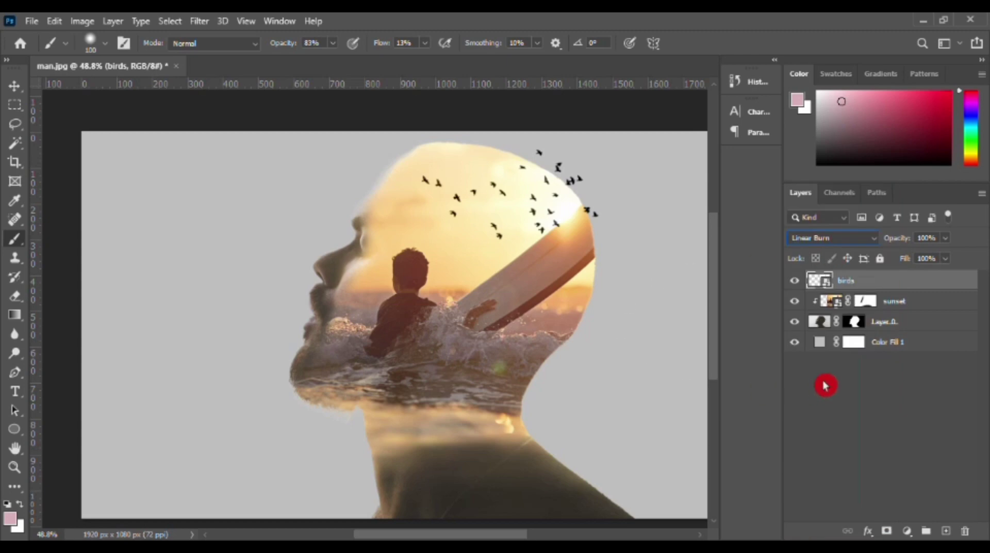
pyautogui.rightClick(849, 285)
pyautogui.click(745, 356)
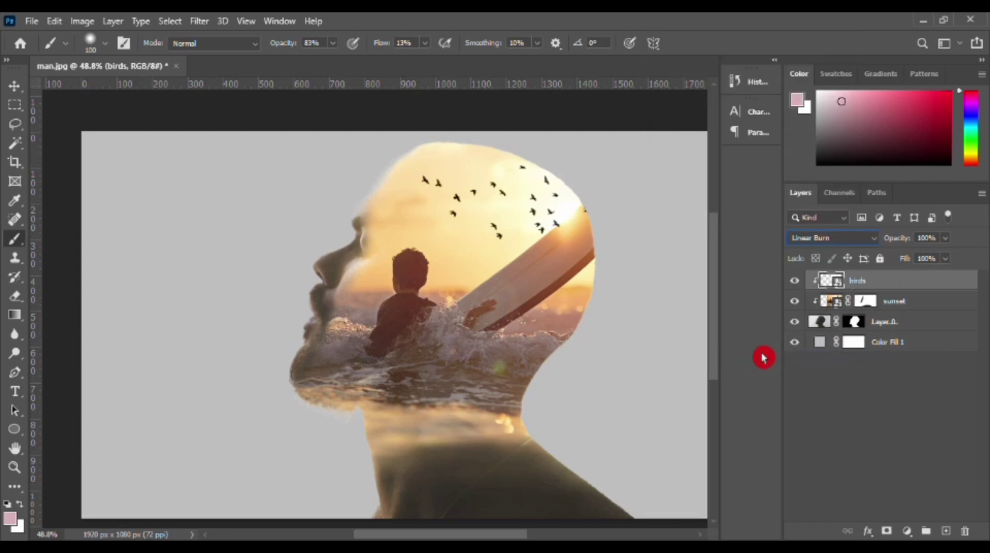
pyautogui.hotkey('ctrl', 'alt', 'g')
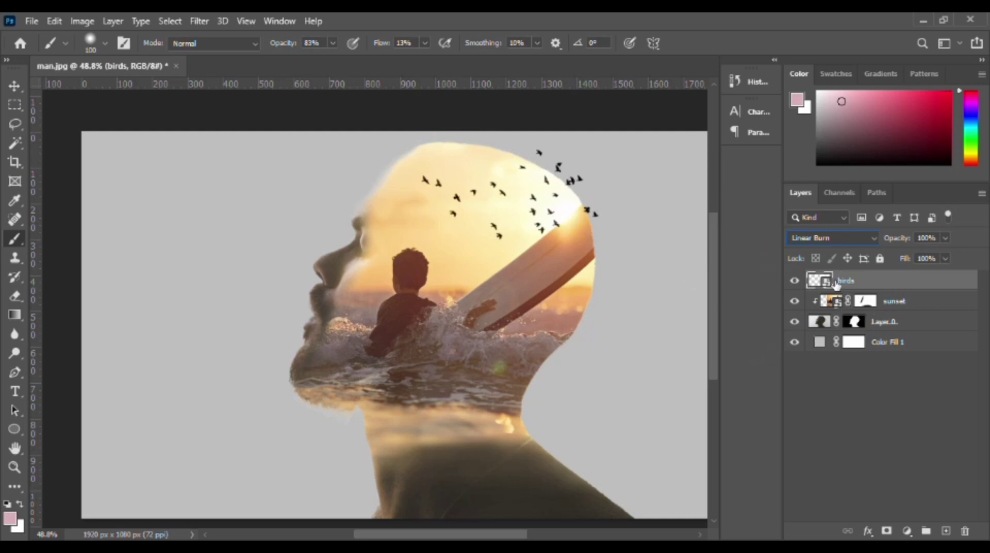
# Move the birds layer about 31 px to the right with the Move tool
pyautogui.click(14, 86)
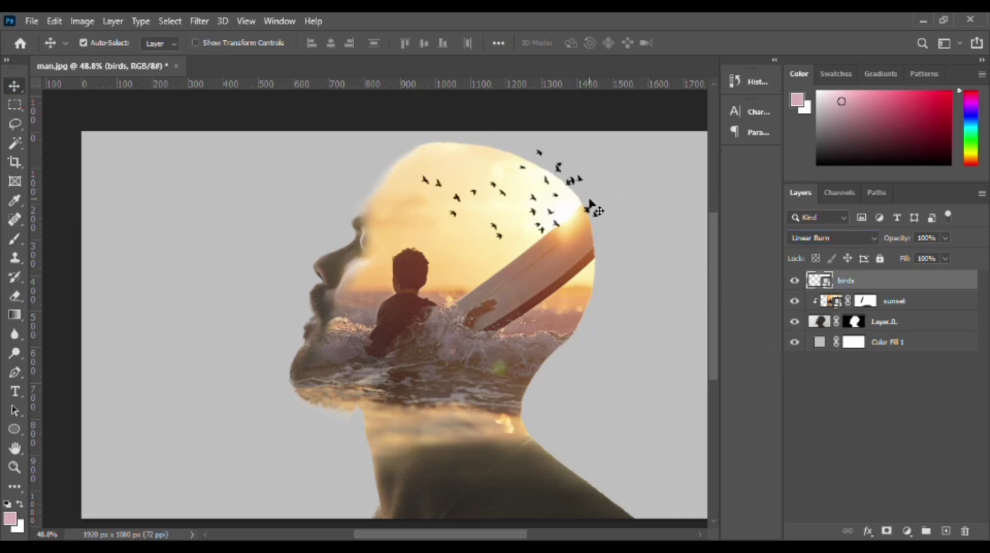
pyautogui.moveTo(555, 205); pyautogui.dragTo(575, 205)
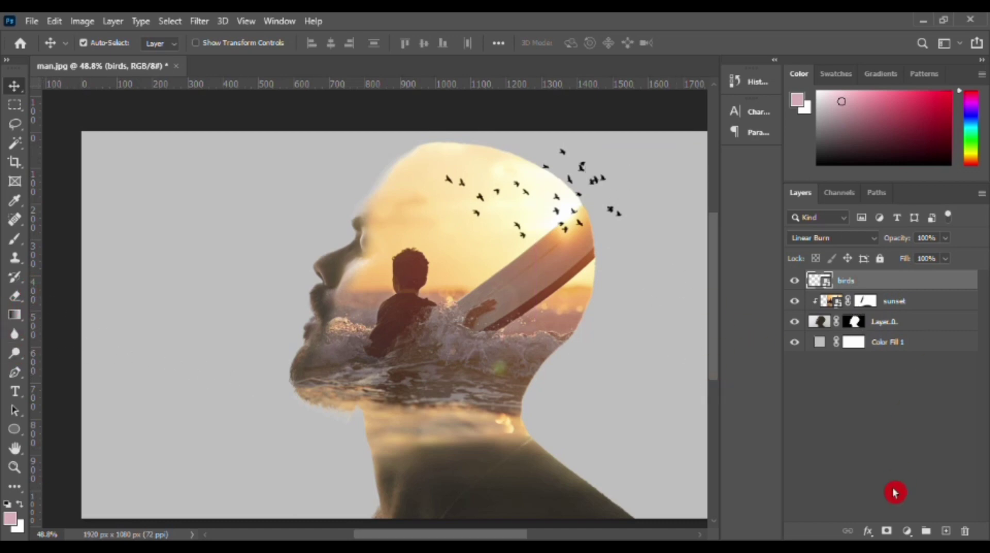
# Mask the birds layer, painting out stray birds near the surfboard tip at 100% brush opacity
pyautogui.click(886, 531)
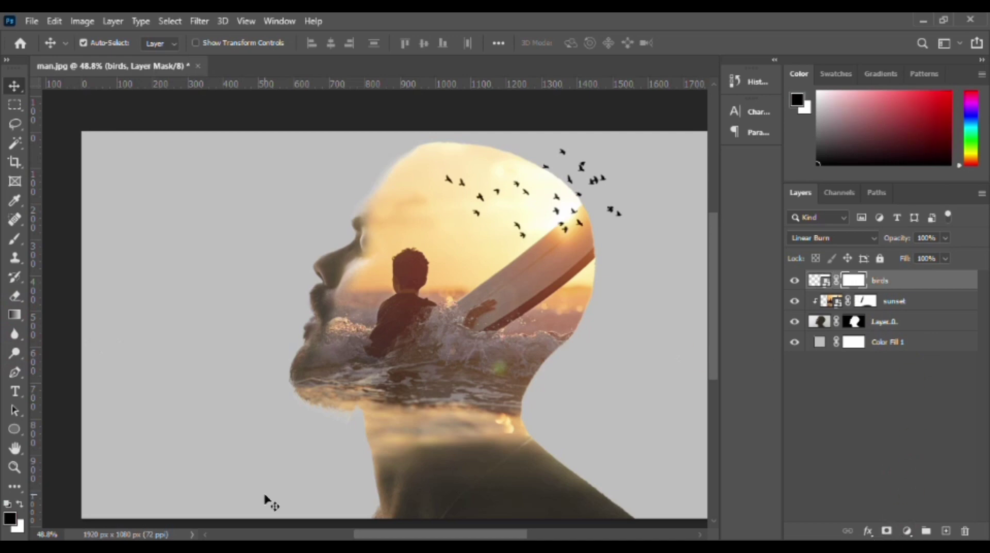
pyautogui.click(14, 239)
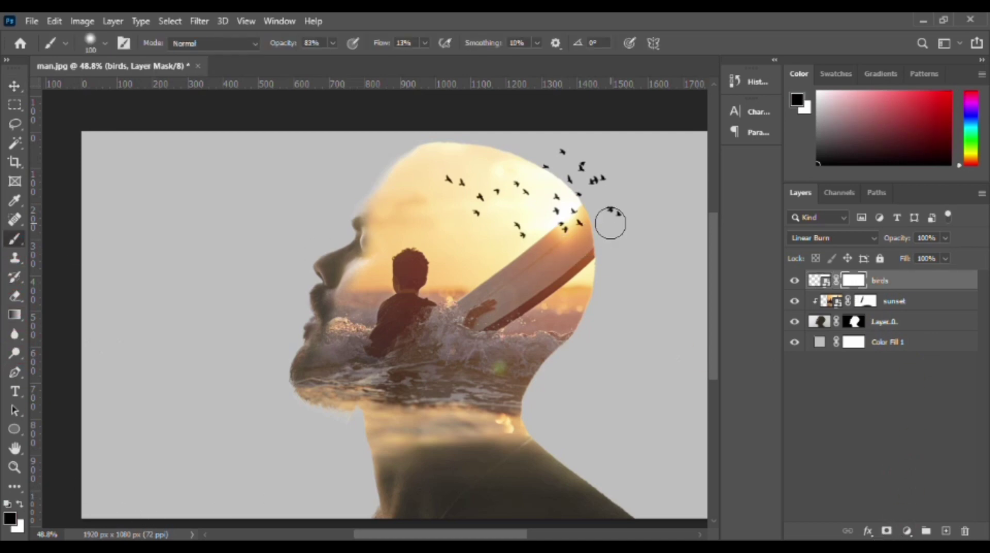
pyautogui.moveTo(611, 222); pyautogui.dragTo(621, 214)
pyautogui.click(333, 43)
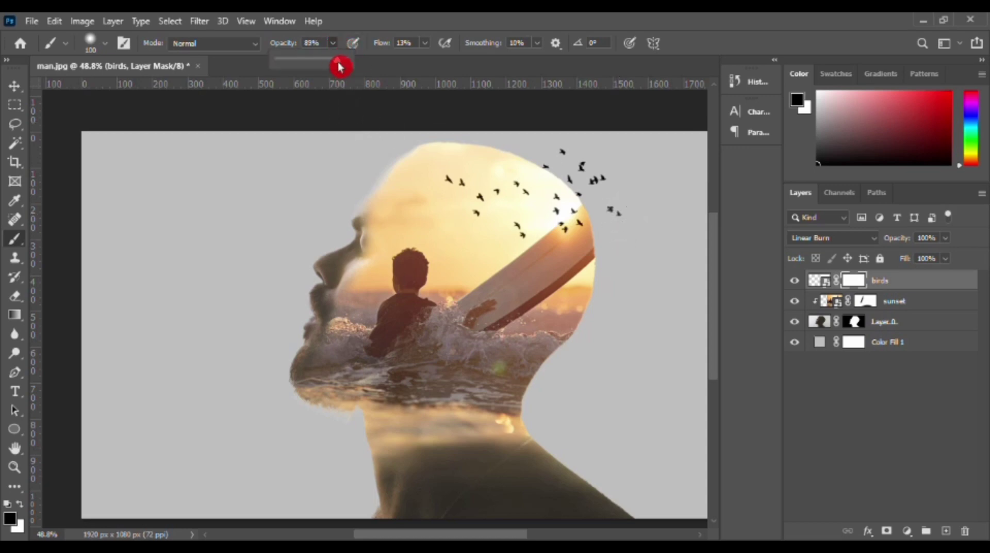
pyautogui.moveTo(340, 66); pyautogui.dragTo(395, 66)
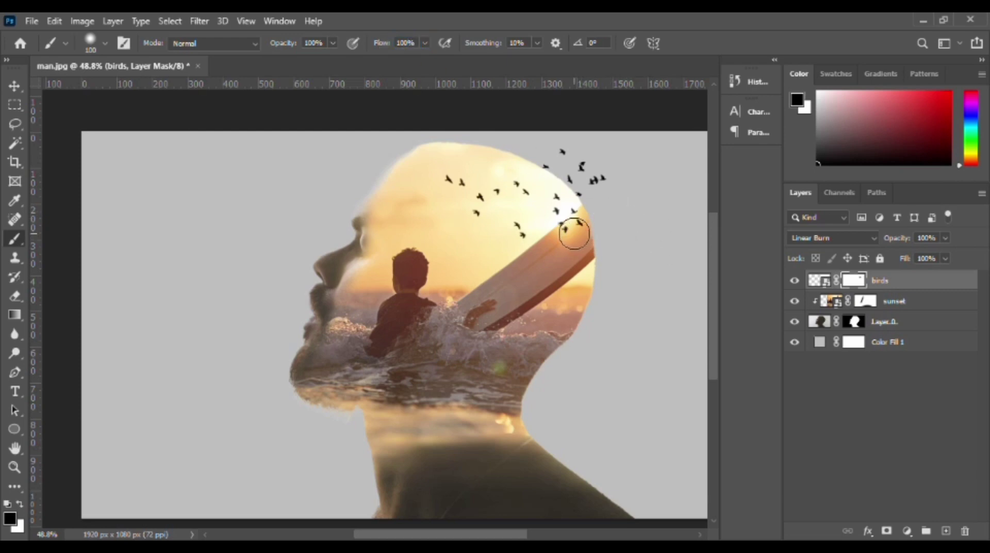
pyautogui.moveTo(568, 239); pyautogui.dragTo(565, 235)
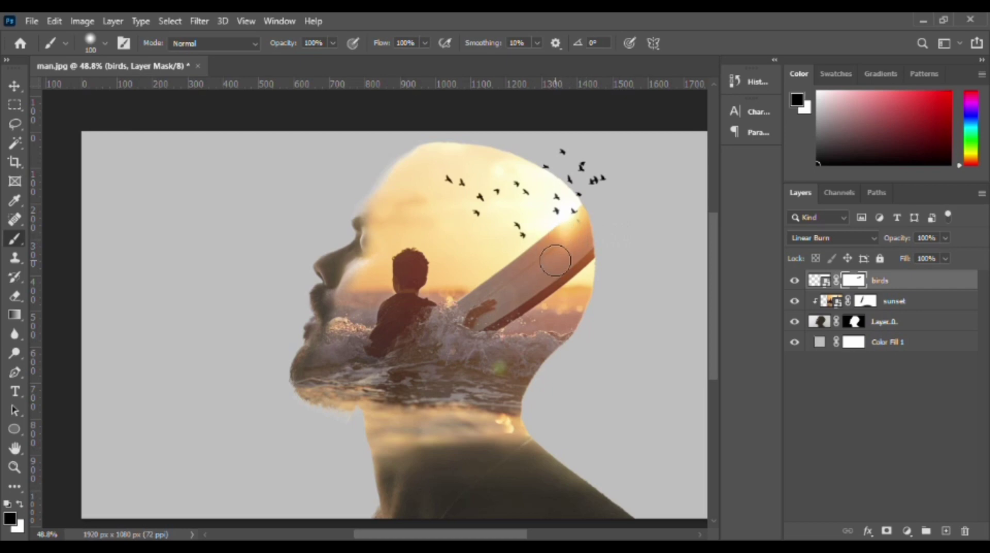
pyautogui.click(582, 224)
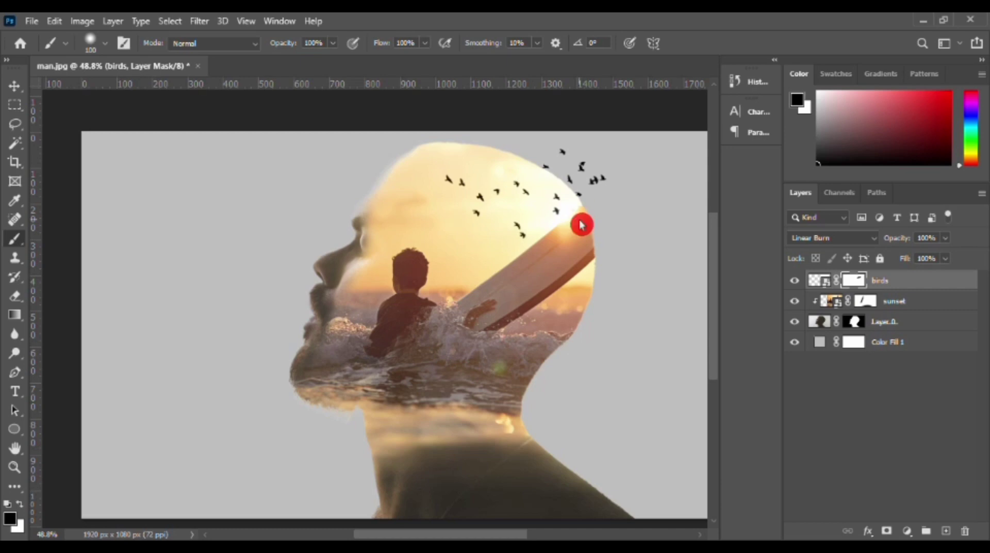
pyautogui.moveTo(581, 224)
pyautogui.mouseDown()
pyautogui.moveTo(580, 251)
pyautogui.moveTo(584, 223)
pyautogui.moveTo(579, 236)
pyautogui.mouseUp()
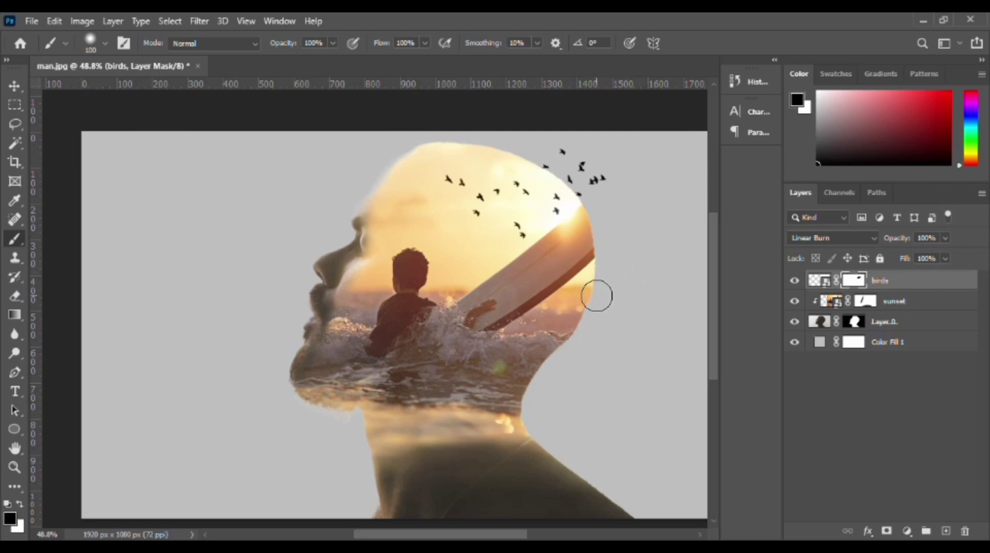
pyautogui.hotkey('ctrl', '2')
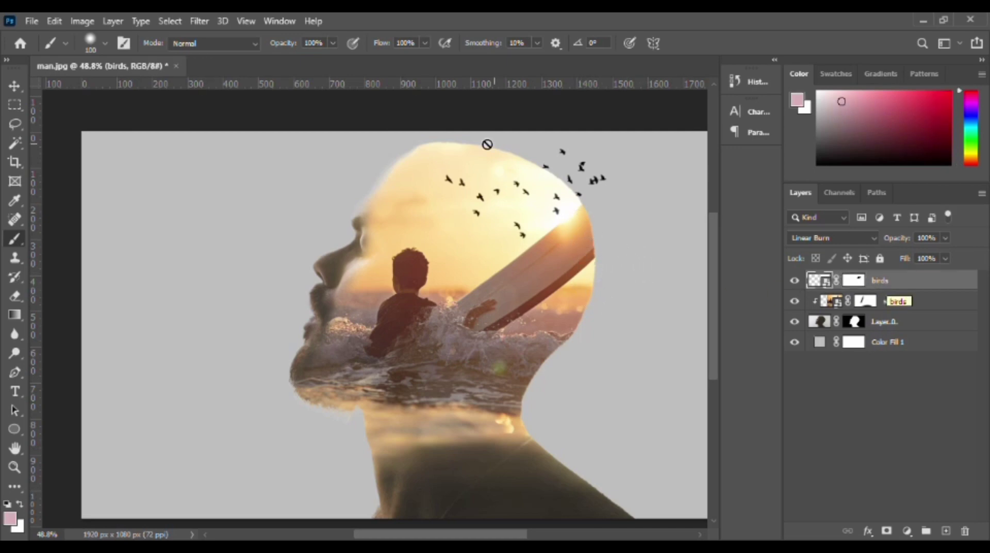
# Select birds, sunset and Layer 0, then stamp visible with Ctrl+Alt+Shift+E into Layer 1
pyautogui.write('sunset')
pyautogui.click(447, 45)
pyautogui.click(926, 297)
pyautogui.keyDown('shift'); pyautogui.click(917, 307); pyautogui.keyUp('shift')
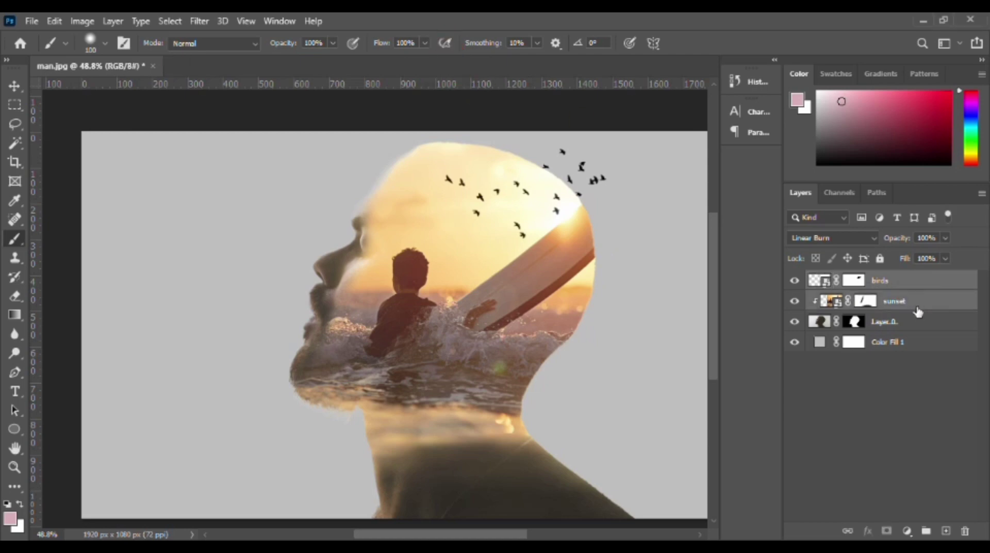
pyautogui.keyDown('shift'); pyautogui.click(914, 326); pyautogui.keyUp('shift')
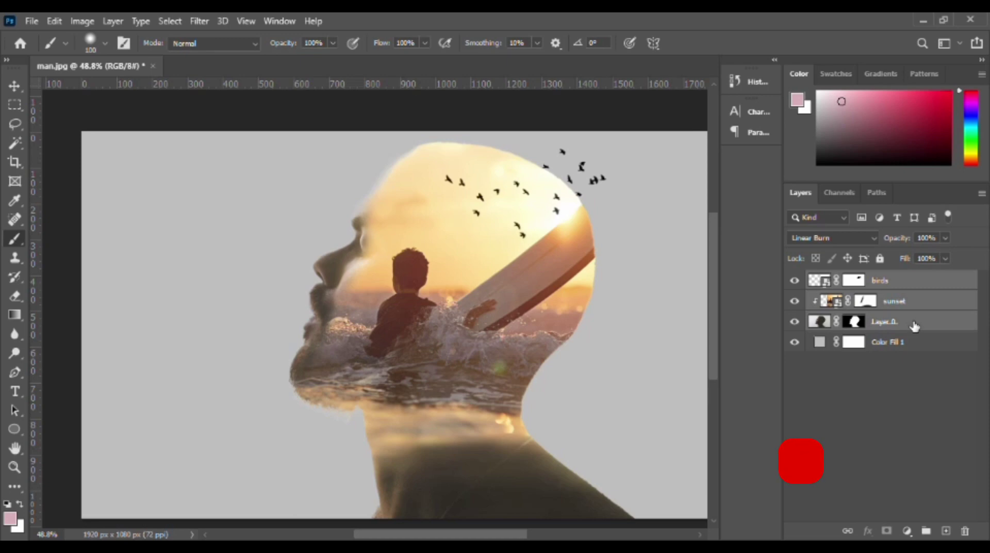
pyautogui.hotkey('ctrl', 'shift', 'alt', 'e')
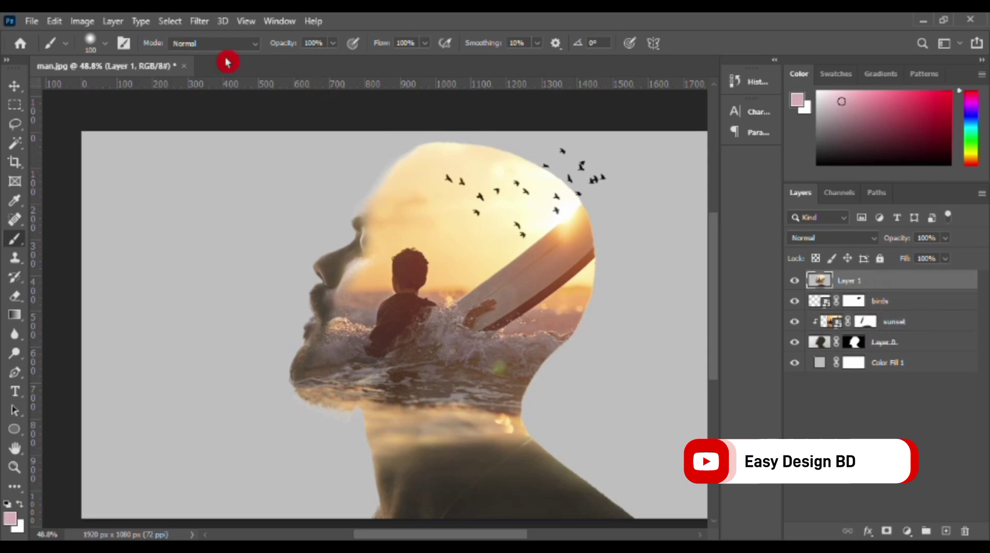
# Apply the Camera Raw Filter to Layer 1, cooling the temperature and shifting the tint bluish
pyautogui.click(170, 21)
pyautogui.click(198, 21)
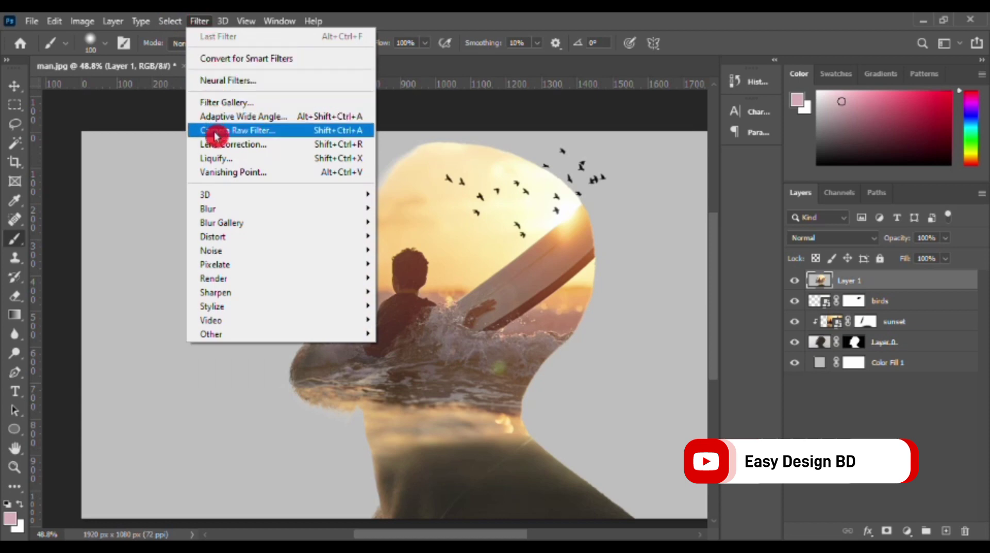
pyautogui.click(230, 131)
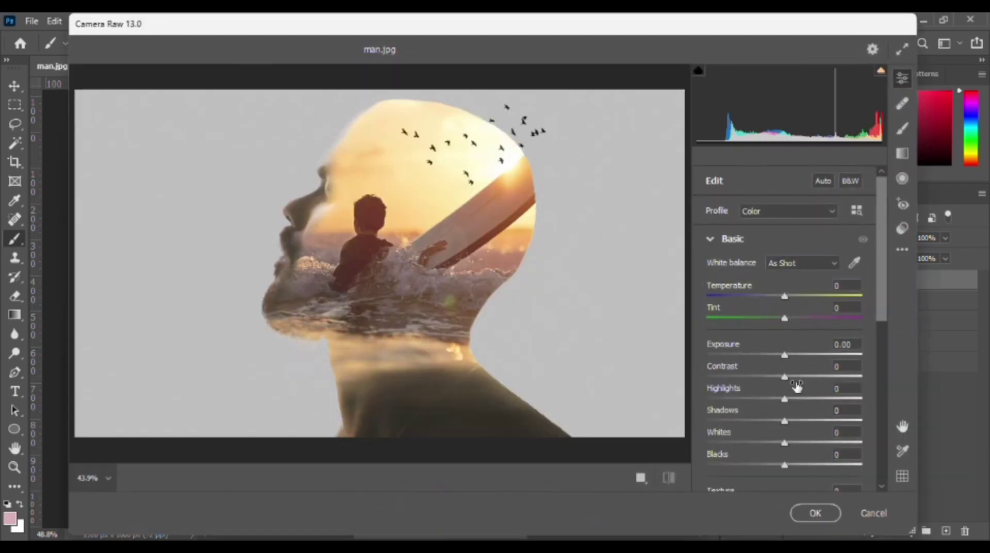
pyautogui.moveTo(785, 297)
pyautogui.mouseDown()
pyautogui.moveTo(780, 304)
pyautogui.moveTo(808, 320)
pyautogui.moveTo(800, 296)
pyautogui.moveTo(763, 305)
pyautogui.mouseUp()
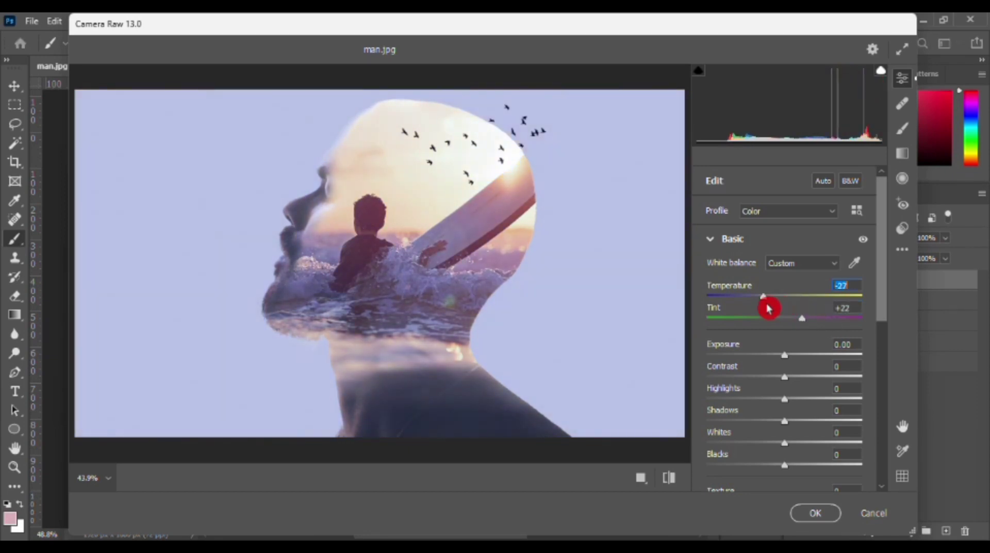
pyautogui.moveTo(787, 355)
pyautogui.mouseDown()
pyautogui.moveTo(802, 421)
pyautogui.moveTo(773, 394)
pyautogui.moveTo(793, 372)
pyautogui.mouseUp()
# Add texture and clarity, reduce dehaze and boost vibrance in Camera Raw
pyautogui.scroll(-2, 802, 421)
pyautogui.scroll(-3, 785, 351)
pyautogui.moveTo(801, 326); pyautogui.dragTo(803, 325)
pyautogui.moveTo(784, 348)
pyautogui.mouseDown()
pyautogui.moveTo(809, 347)
pyautogui.moveTo(763, 348)
pyautogui.moveTo(794, 348)
pyautogui.moveTo(795, 369)
pyautogui.mouseUp()
pyautogui.moveTo(784, 406)
pyautogui.mouseDown()
pyautogui.moveTo(820, 406)
pyautogui.moveTo(782, 428)
pyautogui.mouseUp()
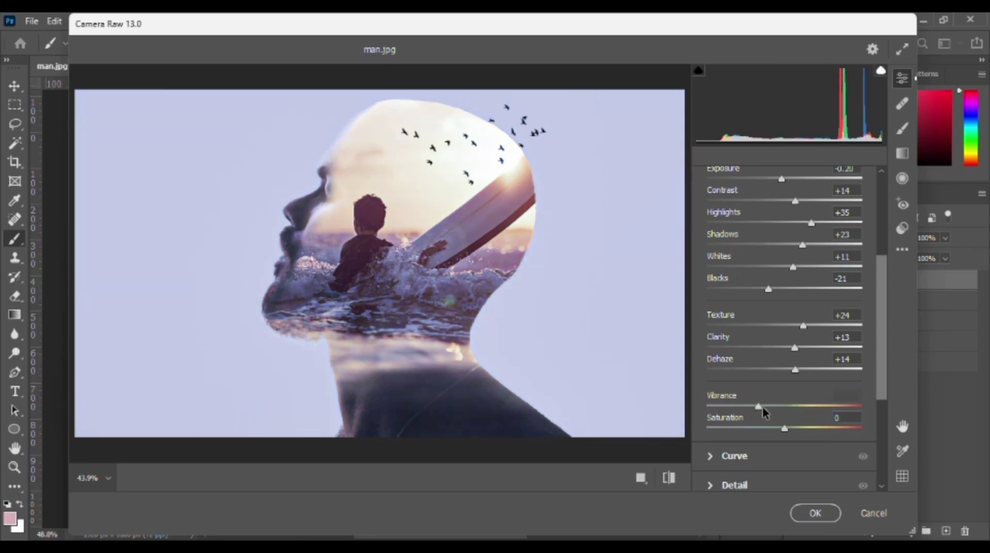
# Fine-tune the grade to Temperature -48 and Tint +34, with darker exposure and more contrast
pyautogui.scroll(-3, 762, 406)
pyautogui.scroll(7, 794, 401)
pyautogui.moveTo(781, 354); pyautogui.dragTo(802, 376)
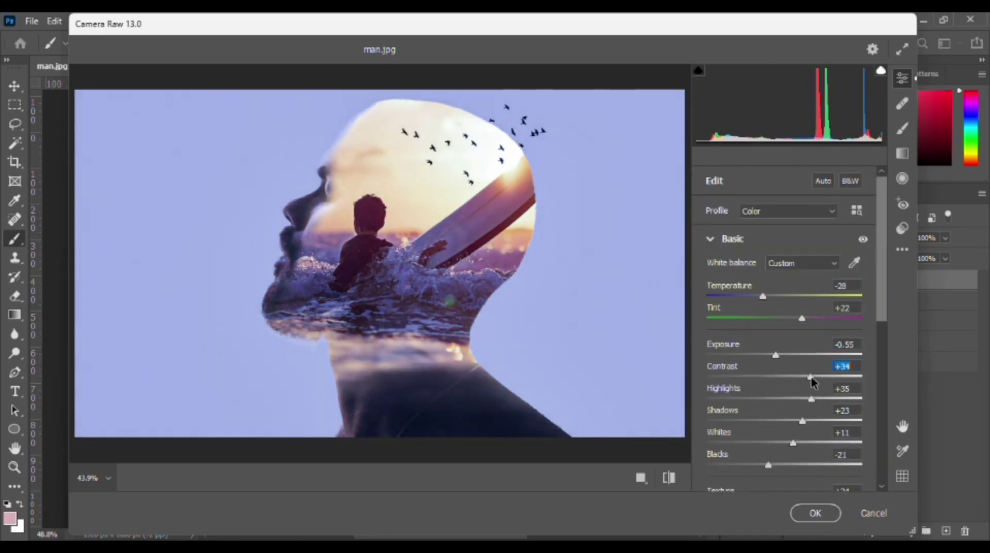
pyautogui.moveTo(762, 296); pyautogui.dragTo(747, 297)
pyautogui.moveTo(807, 318); pyautogui.dragTo(803, 318)
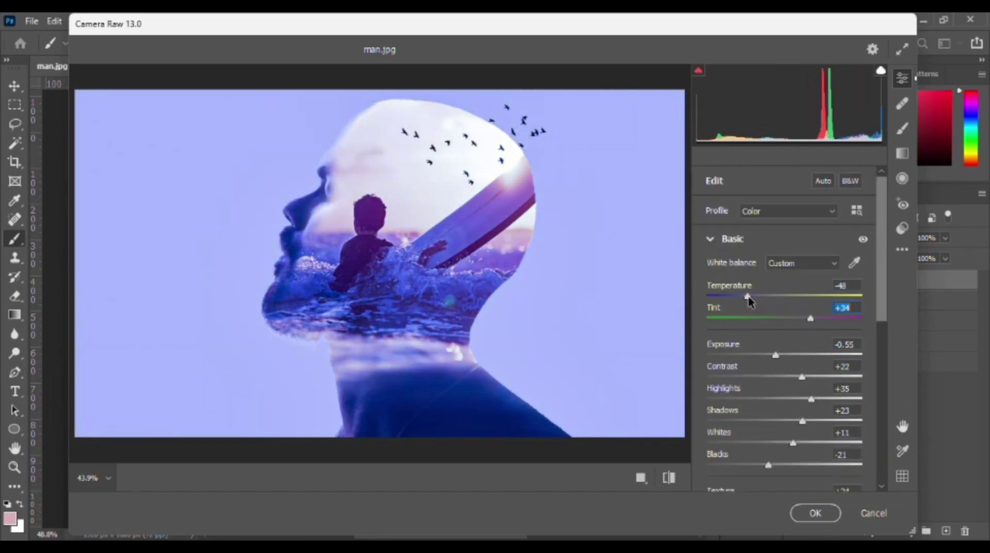
pyautogui.moveTo(747, 296); pyautogui.dragTo(753, 296)
# Accept the Camera Raw grade, then group Layer 1, birds, sunset and Layer 0 into Group 1
pyautogui.click(815, 513)
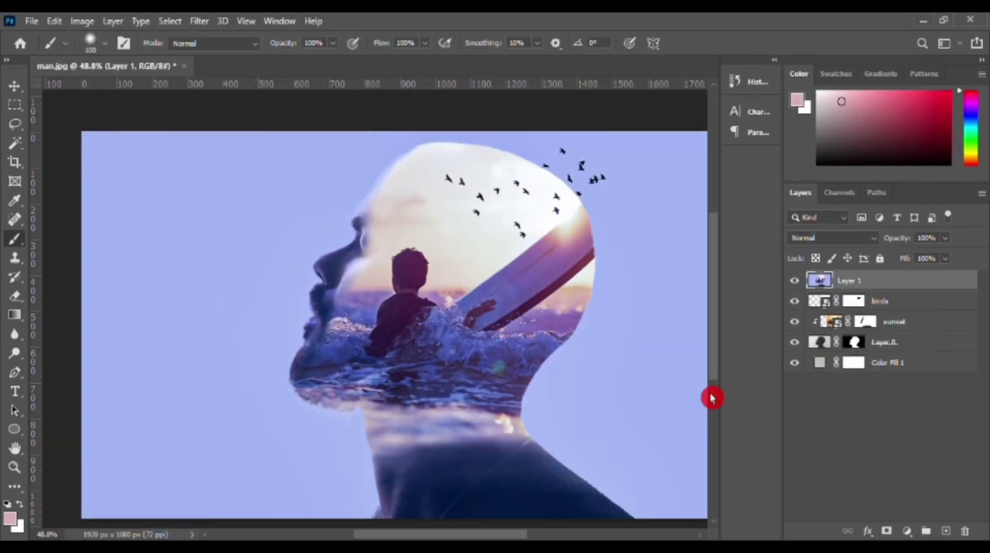
pyautogui.hotkey('ctrl', 'g')
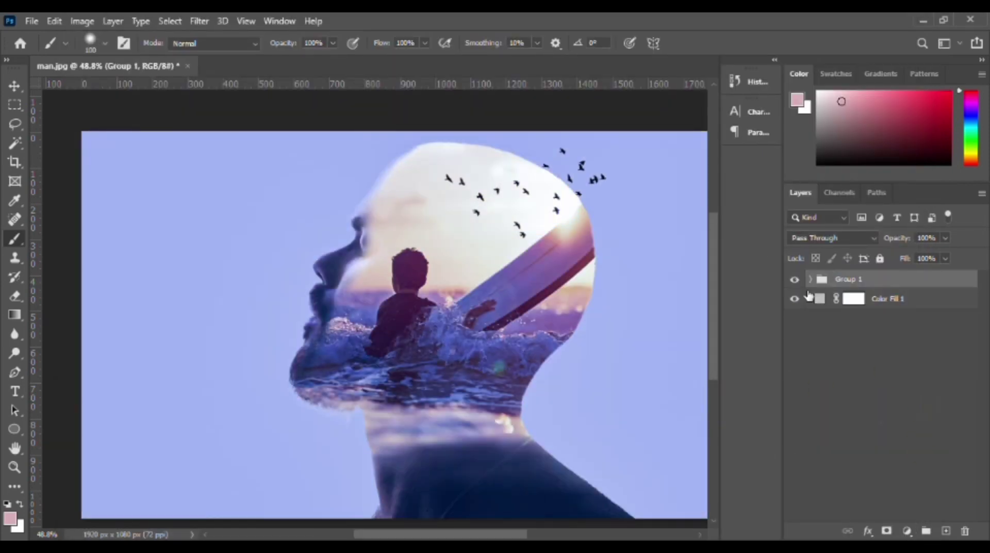